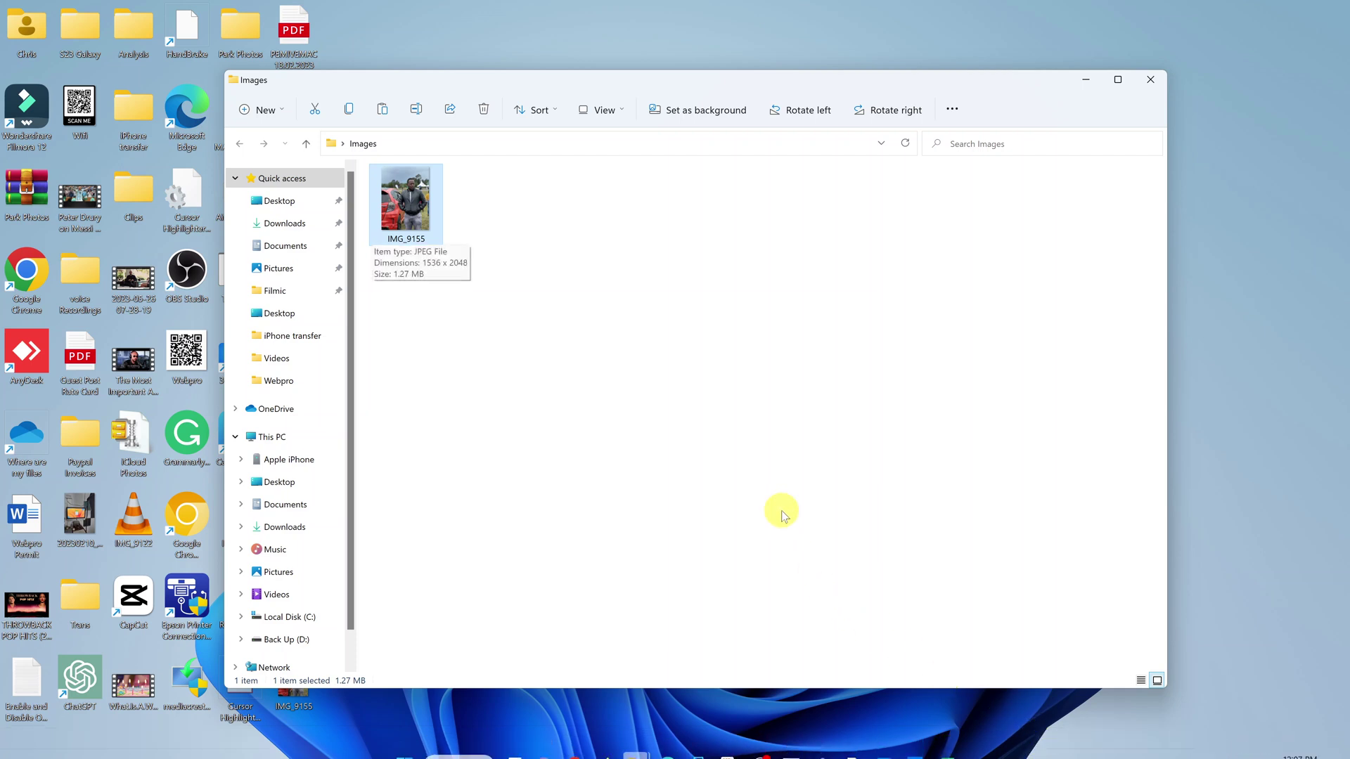
# Step: Open the file properties of the IMG_9155 photo in the Images folder
pyautogui.click(781, 514)
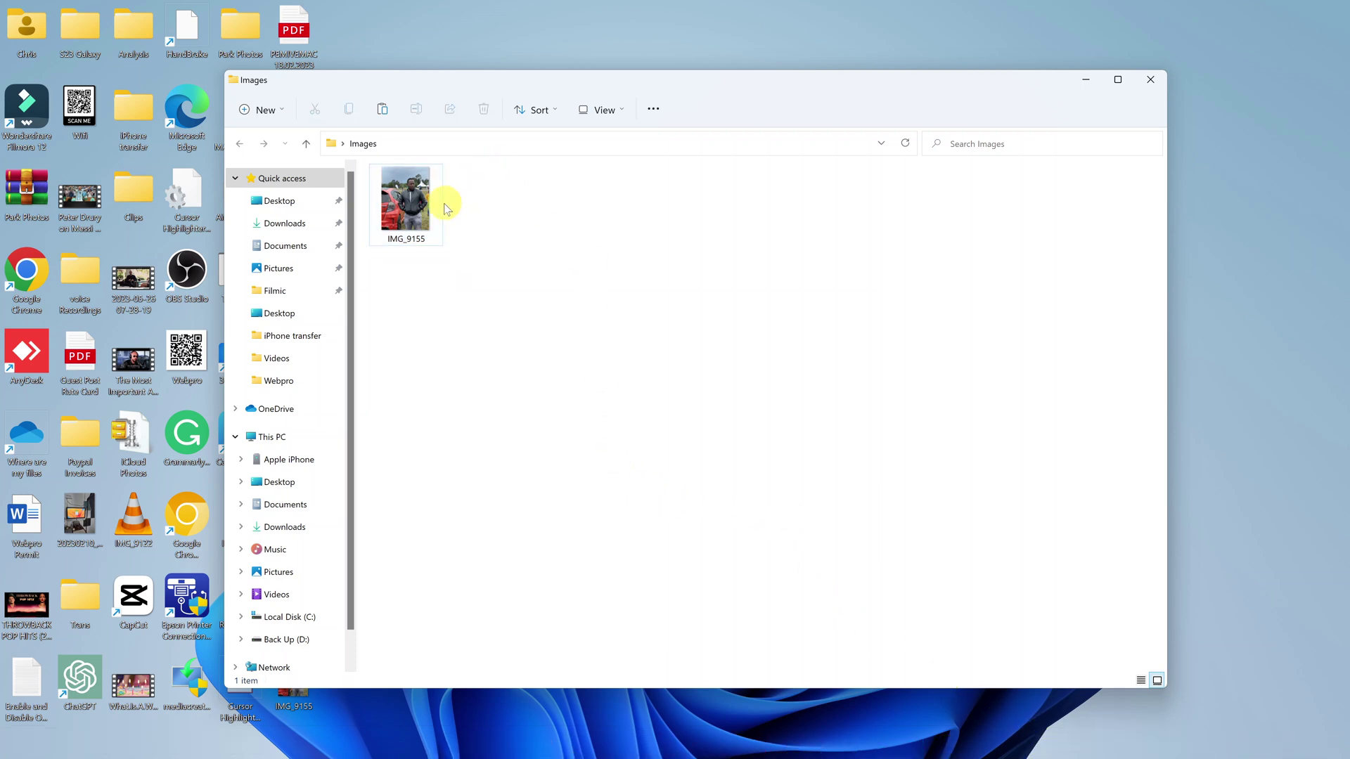
pyautogui.rightClick(417, 202)
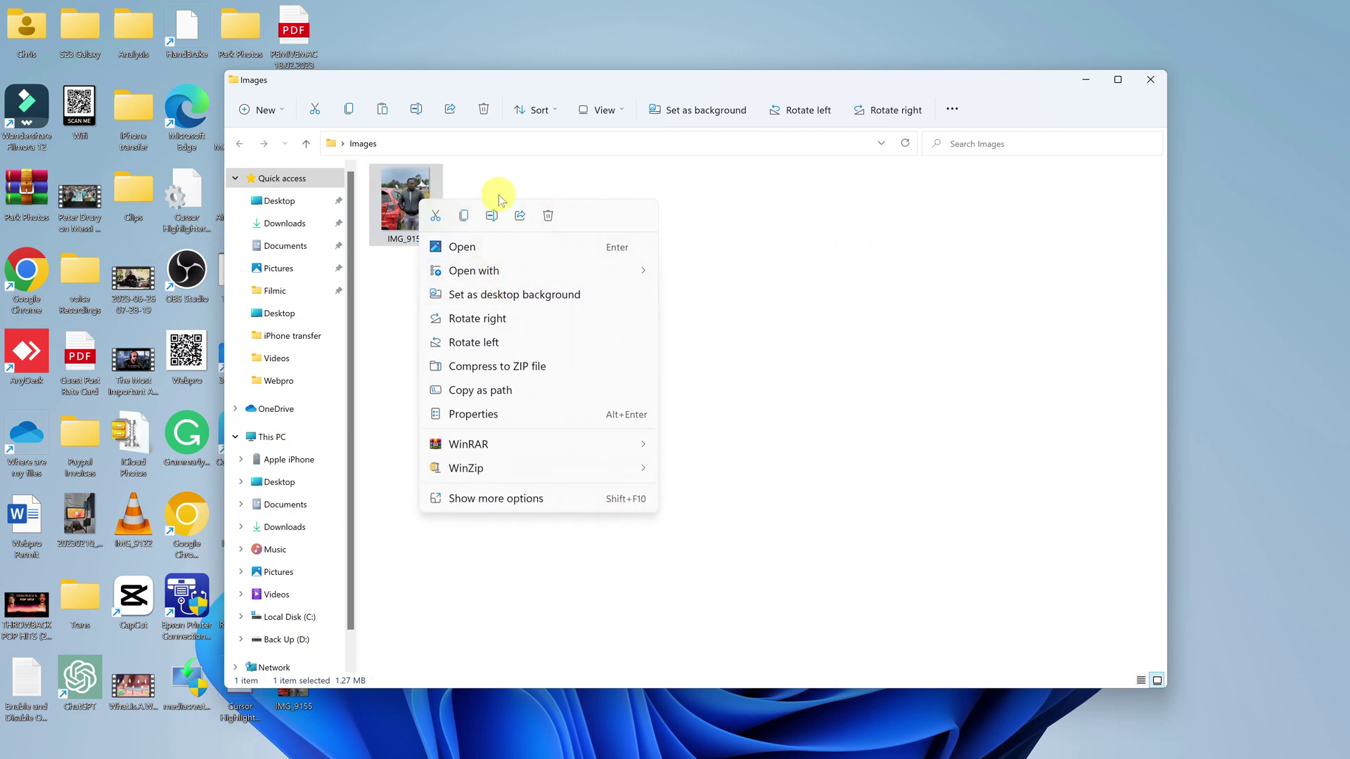
pyautogui.click(485, 176)
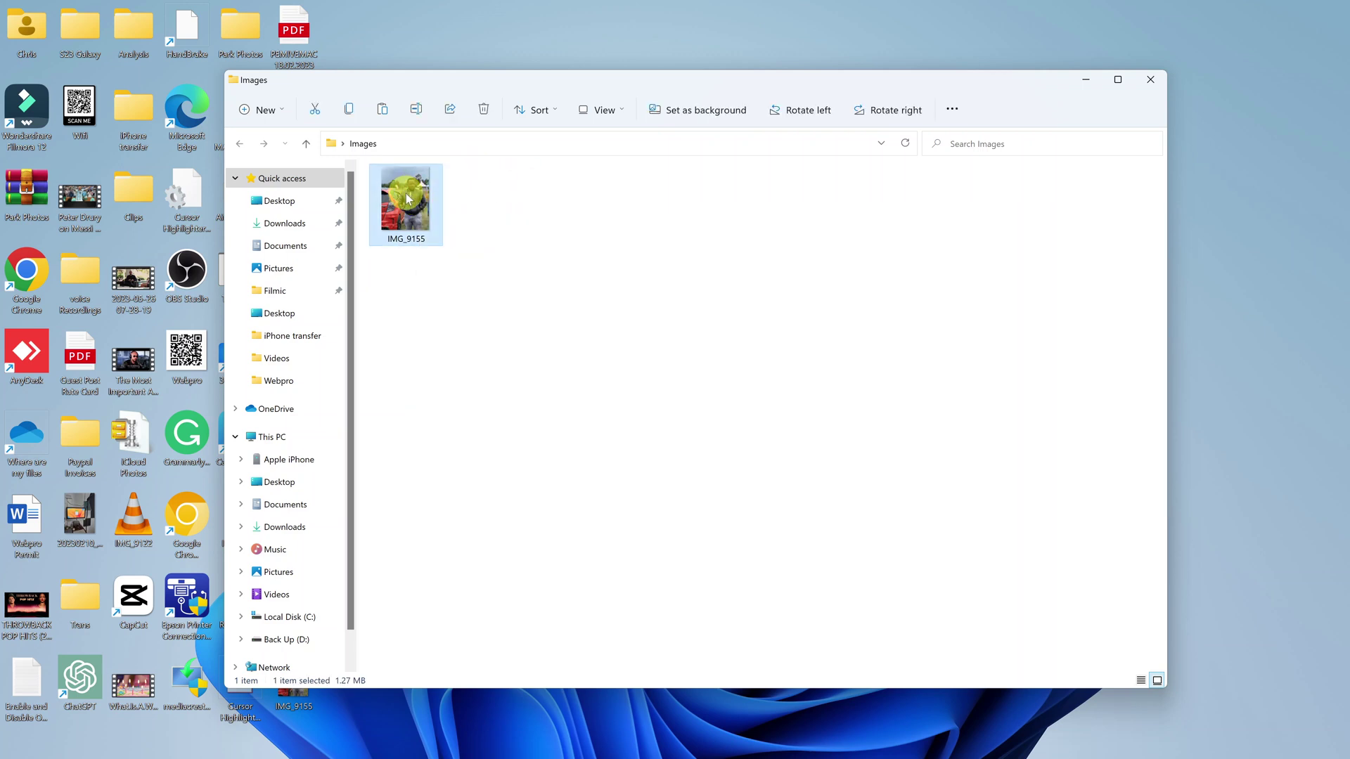
pyautogui.rightClick(408, 199)
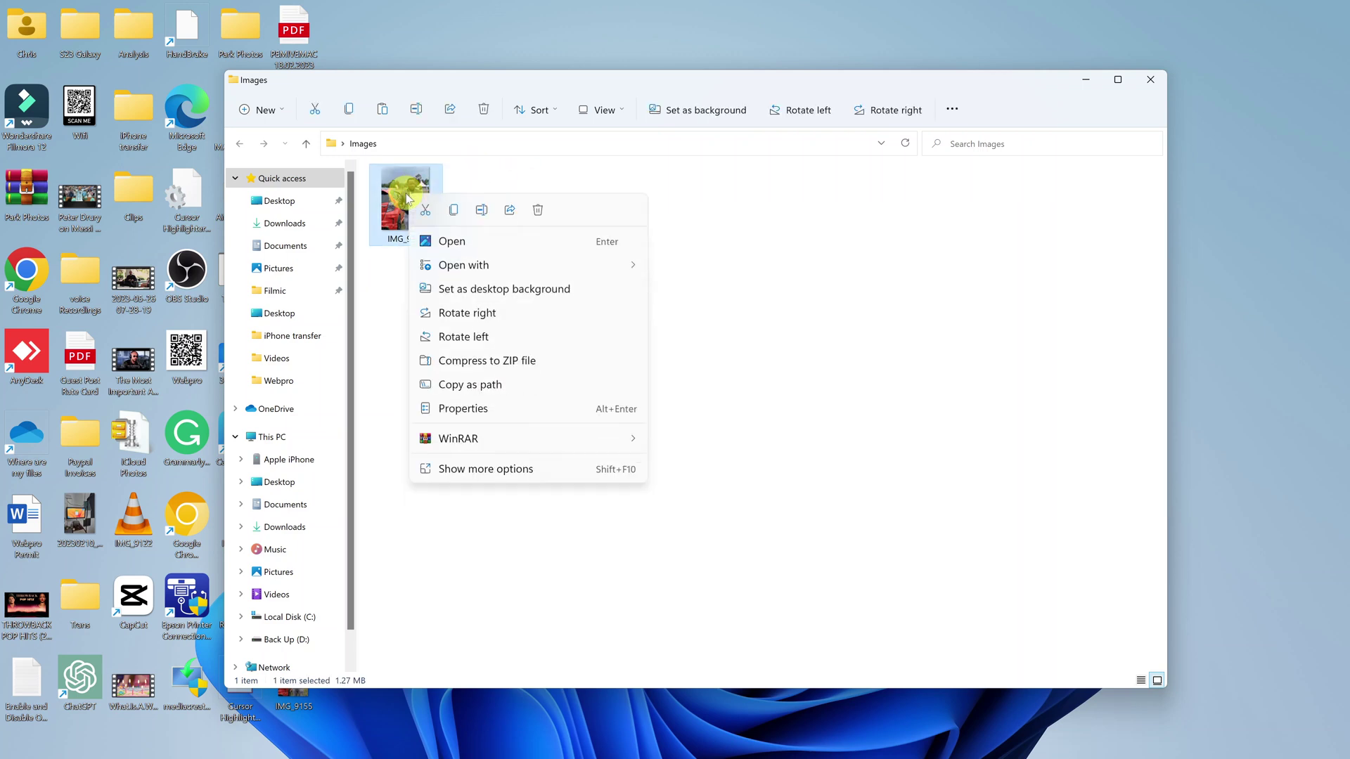
pyautogui.click(547, 408)
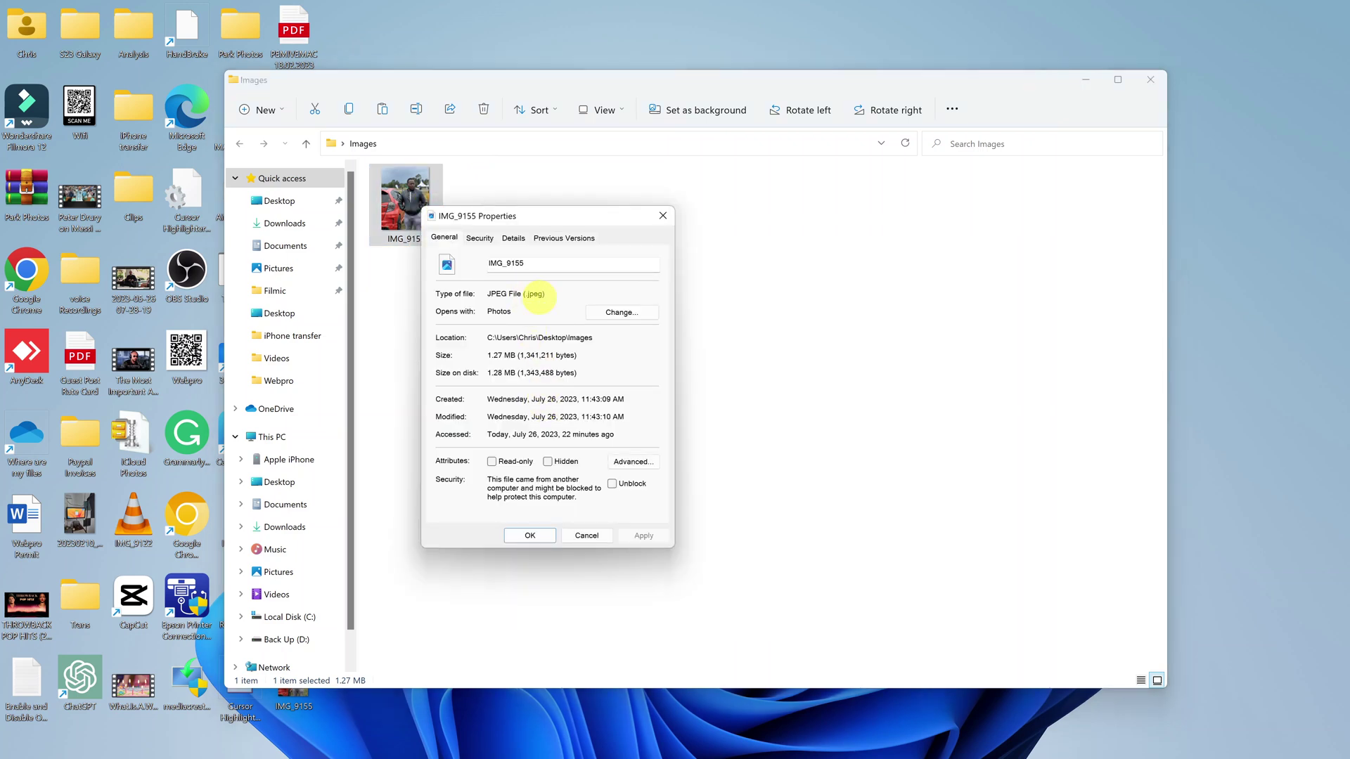
# Step: Close the properties and open the converter's file picker in the Desktop Images folder
pyautogui.click(662, 217)
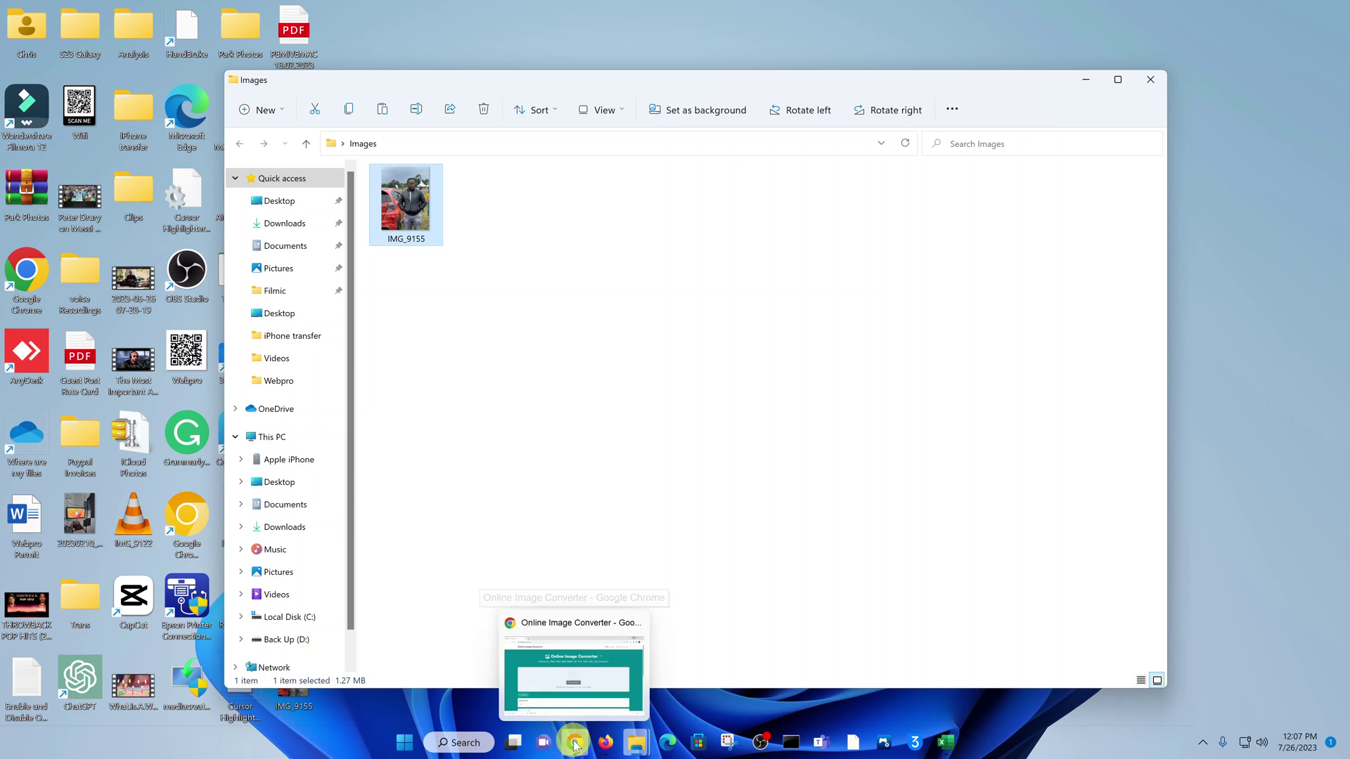
pyautogui.click(575, 743)
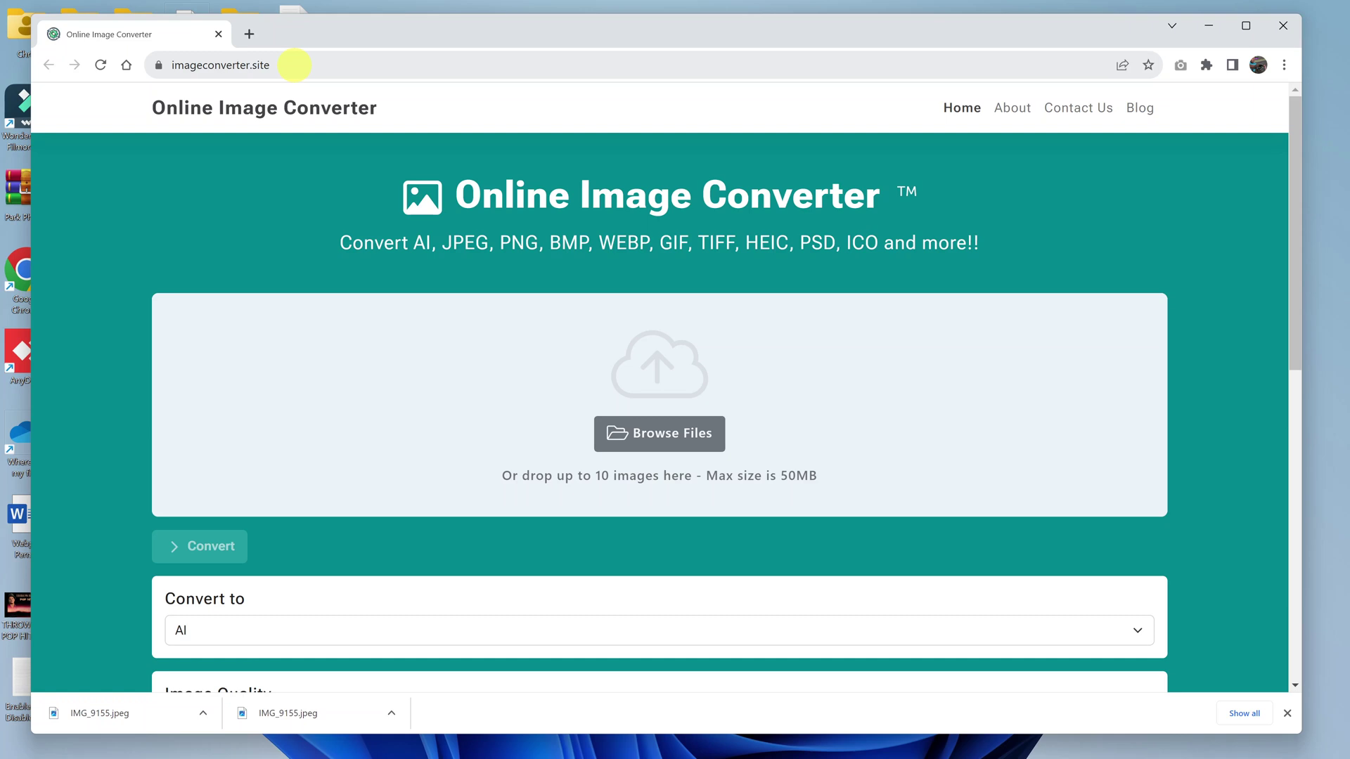
pyautogui.click(284, 162)
# Step: Pick IMG_9155 from the Images folder and upload the 1.3 MB JPEG
pyautogui.click(668, 437)
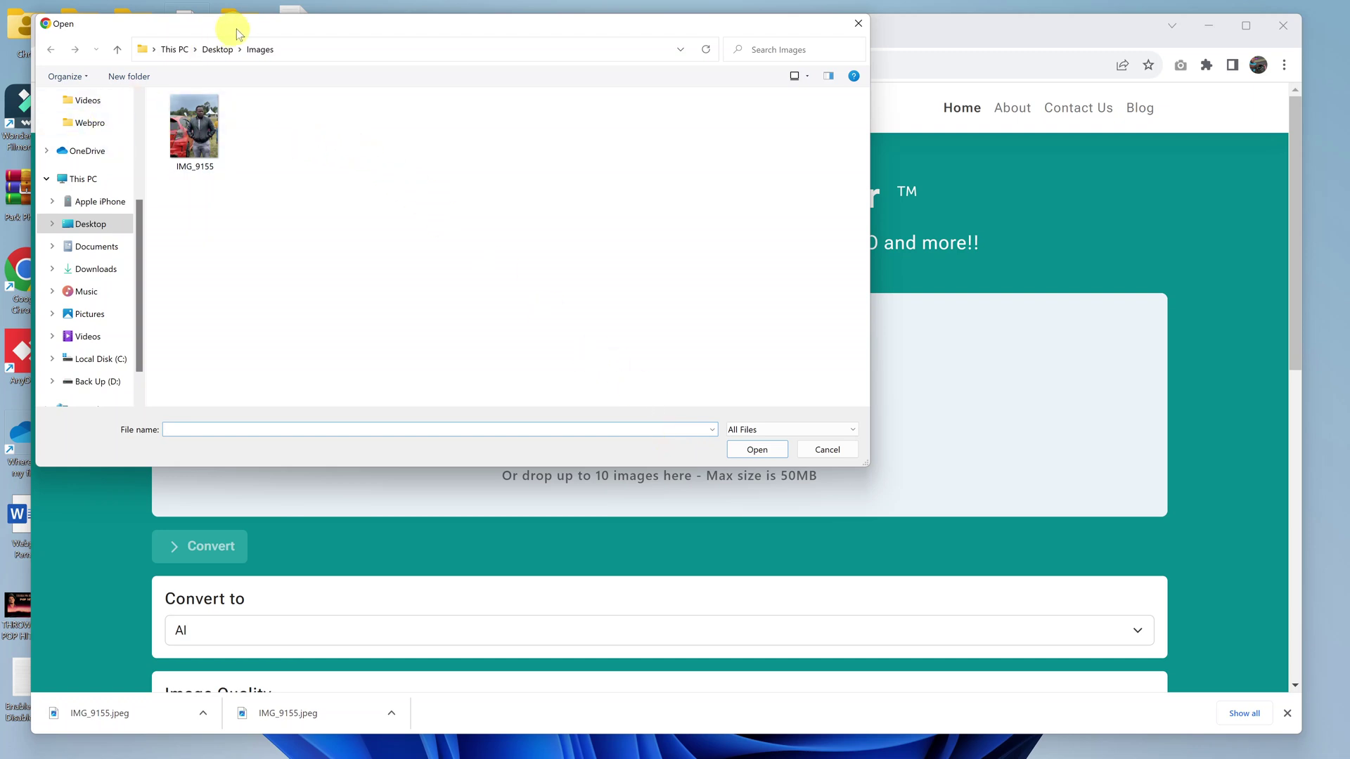
pyautogui.moveTo(260, 29); pyautogui.dragTo(389, 107)
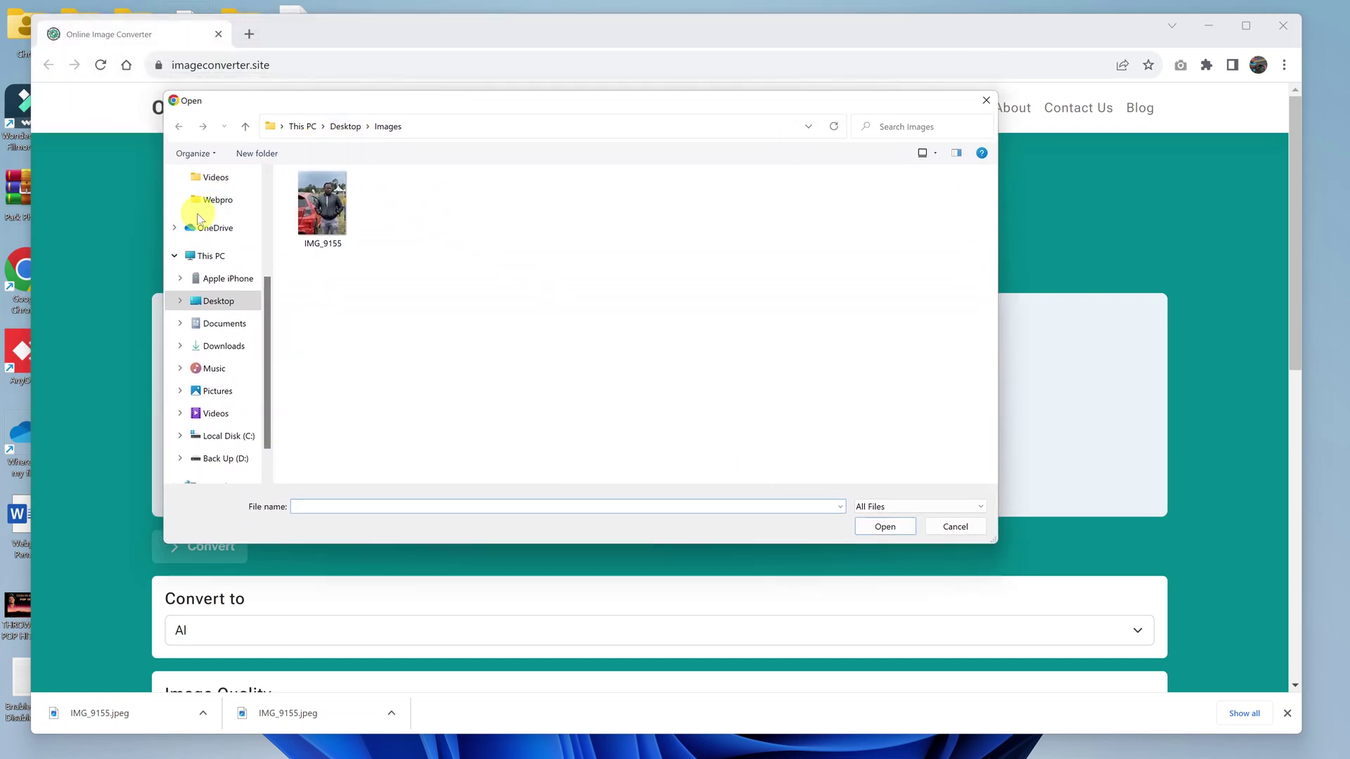
pyautogui.click(324, 217)
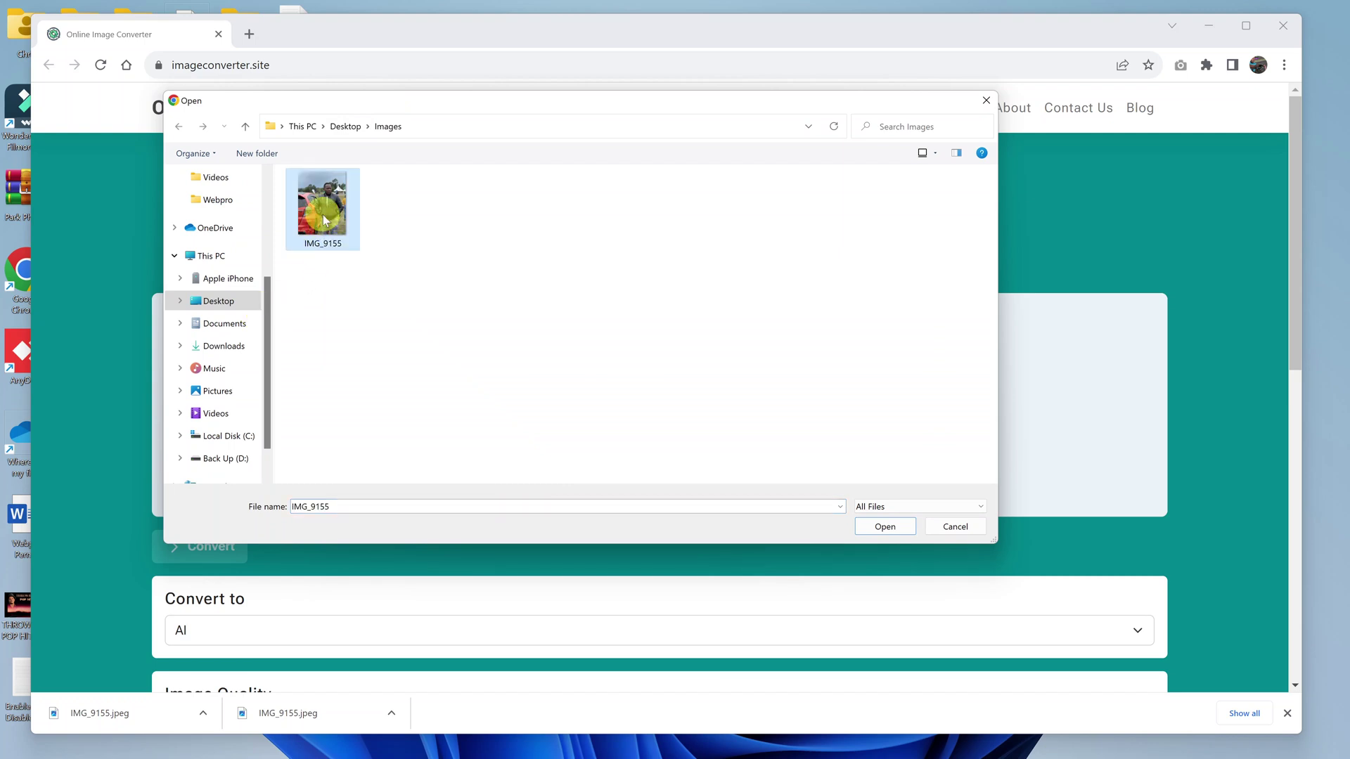
pyautogui.click(877, 529)
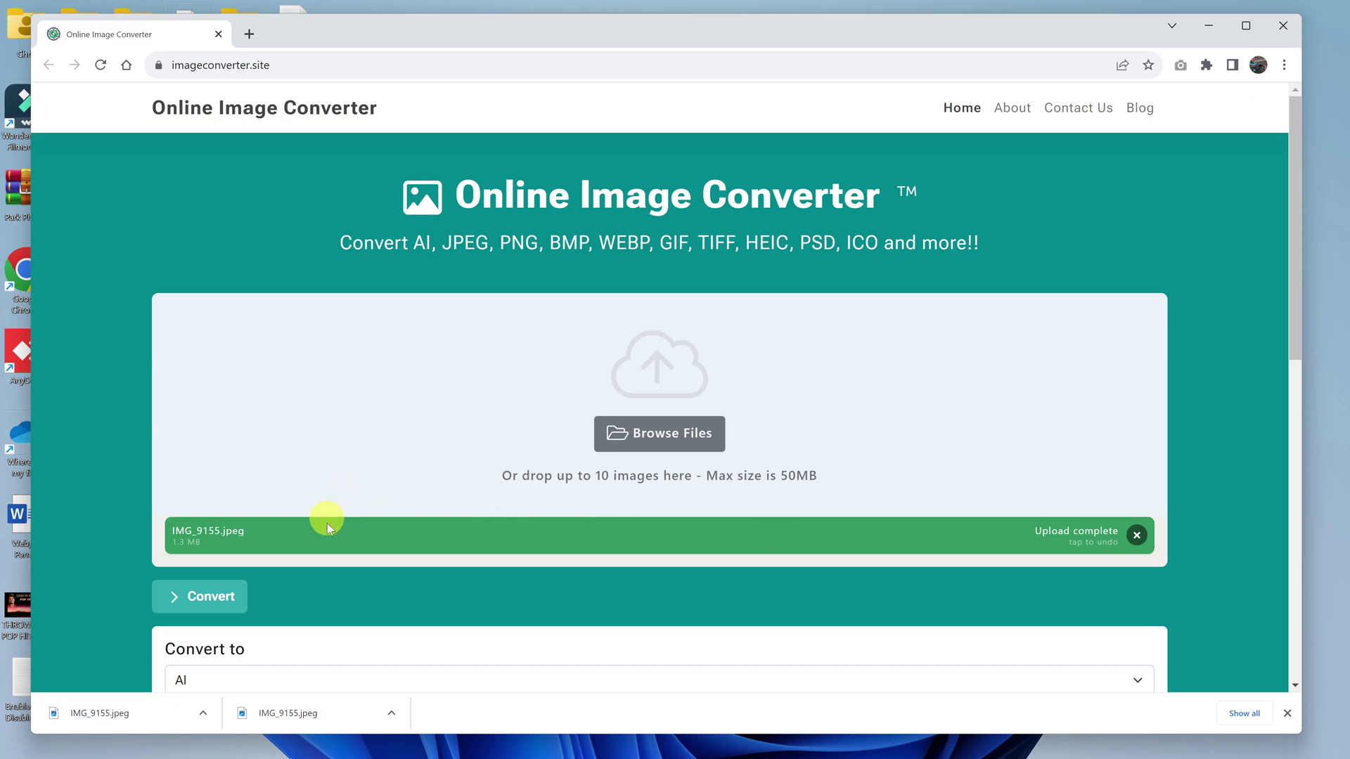
# Step: Choose WEBP as the output format
pyautogui.scroll(-3, 597, 501)
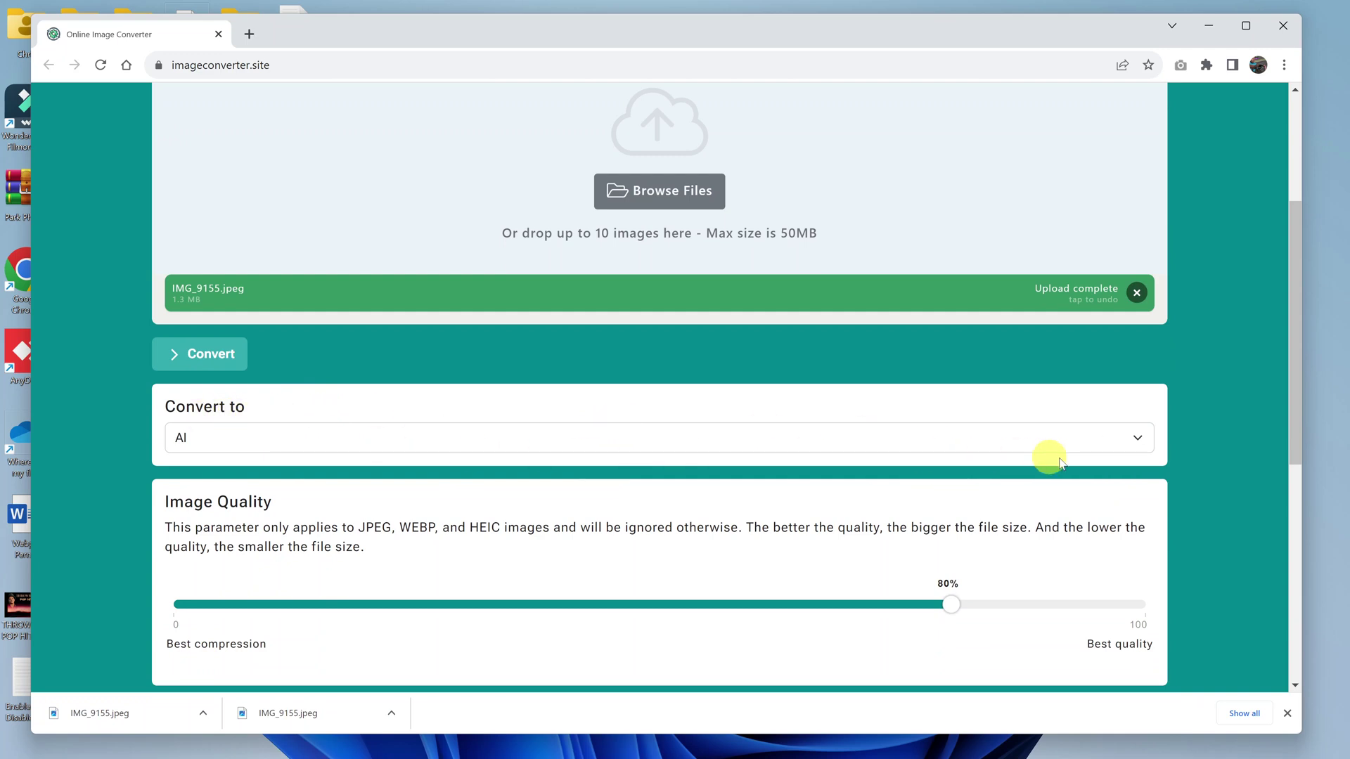
pyautogui.click(1137, 440)
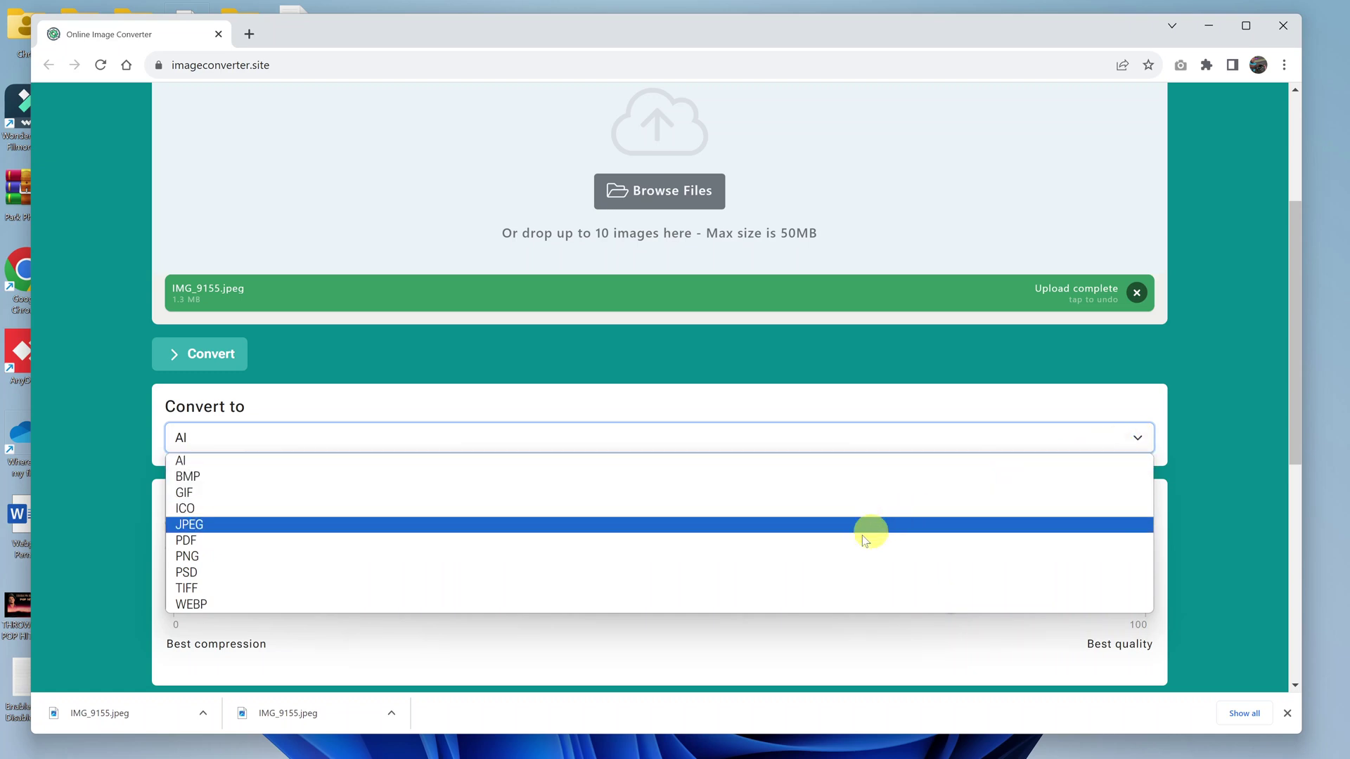
pyautogui.click(728, 607)
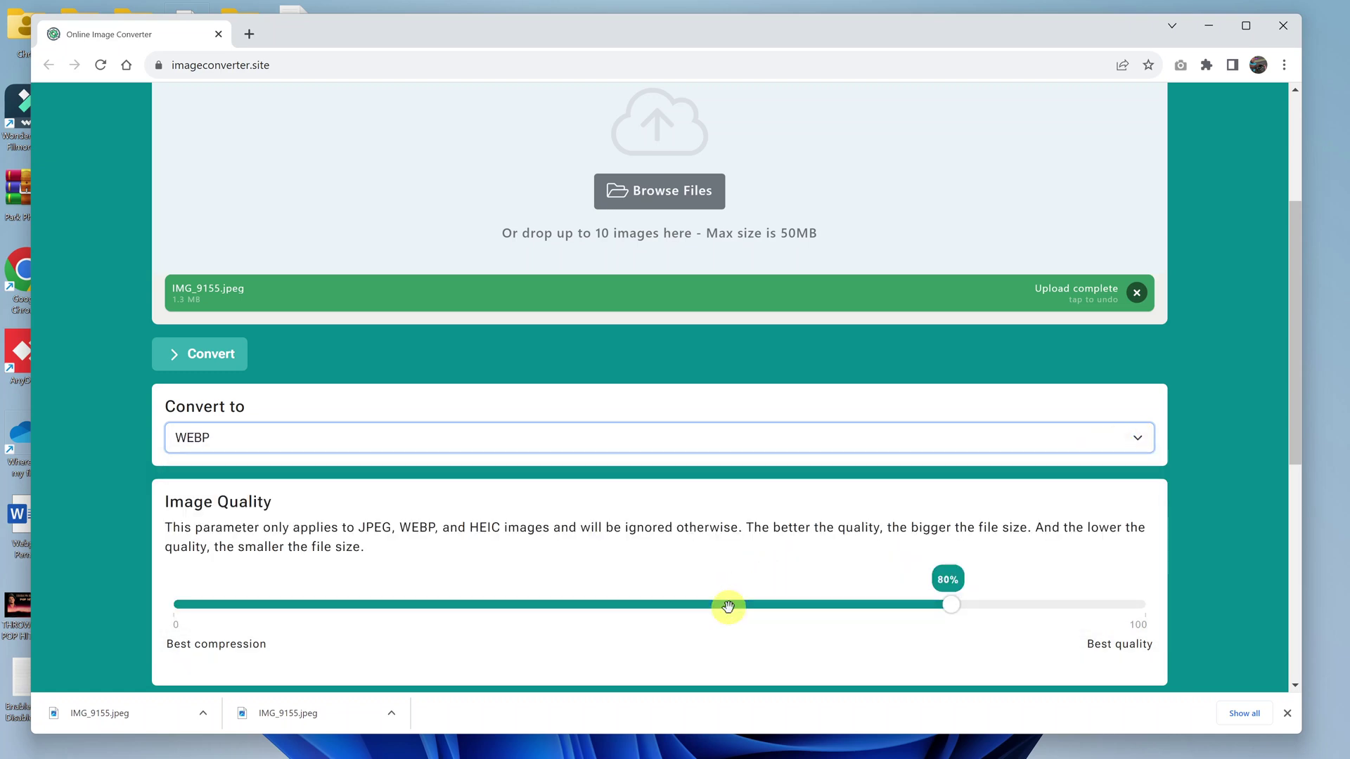
# Step: Set the Image Quality slider to 100%
pyautogui.scroll(-1, 746, 432)
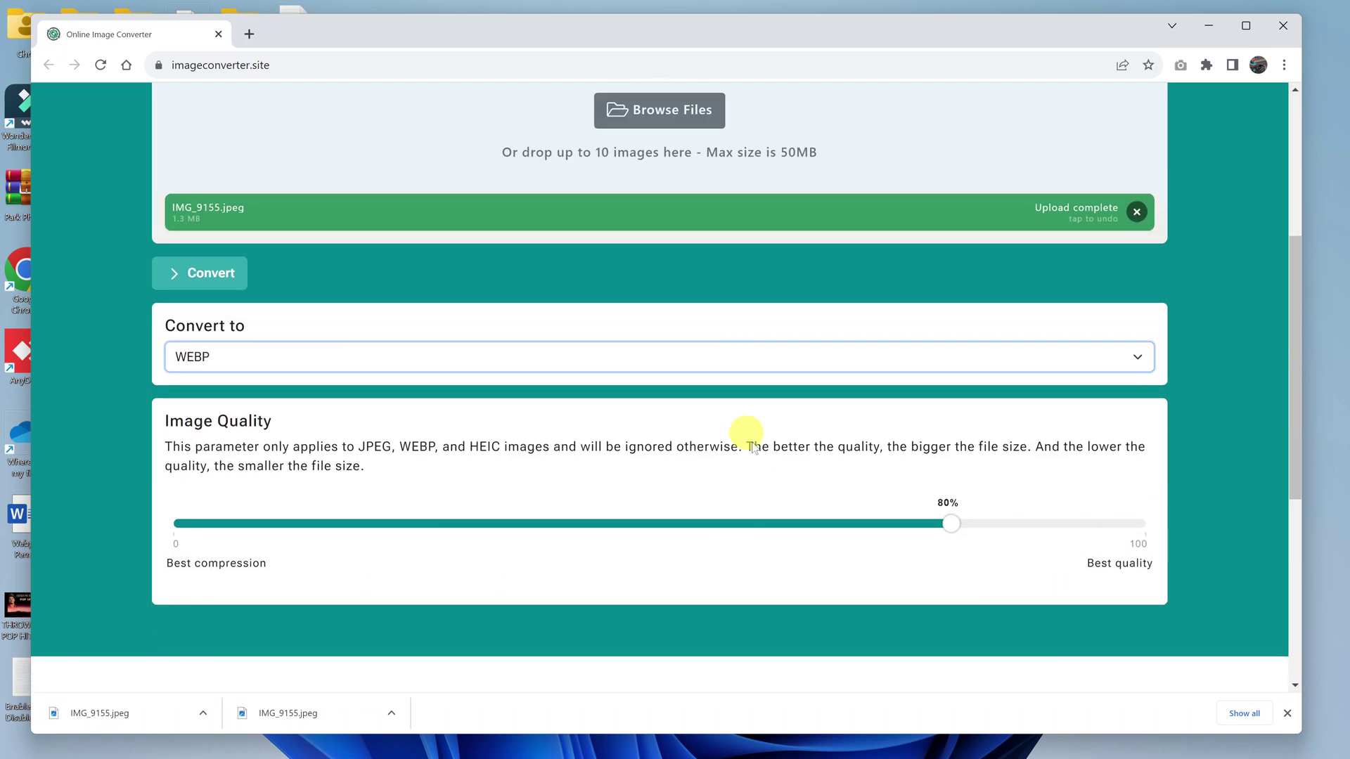
pyautogui.click(951, 526)
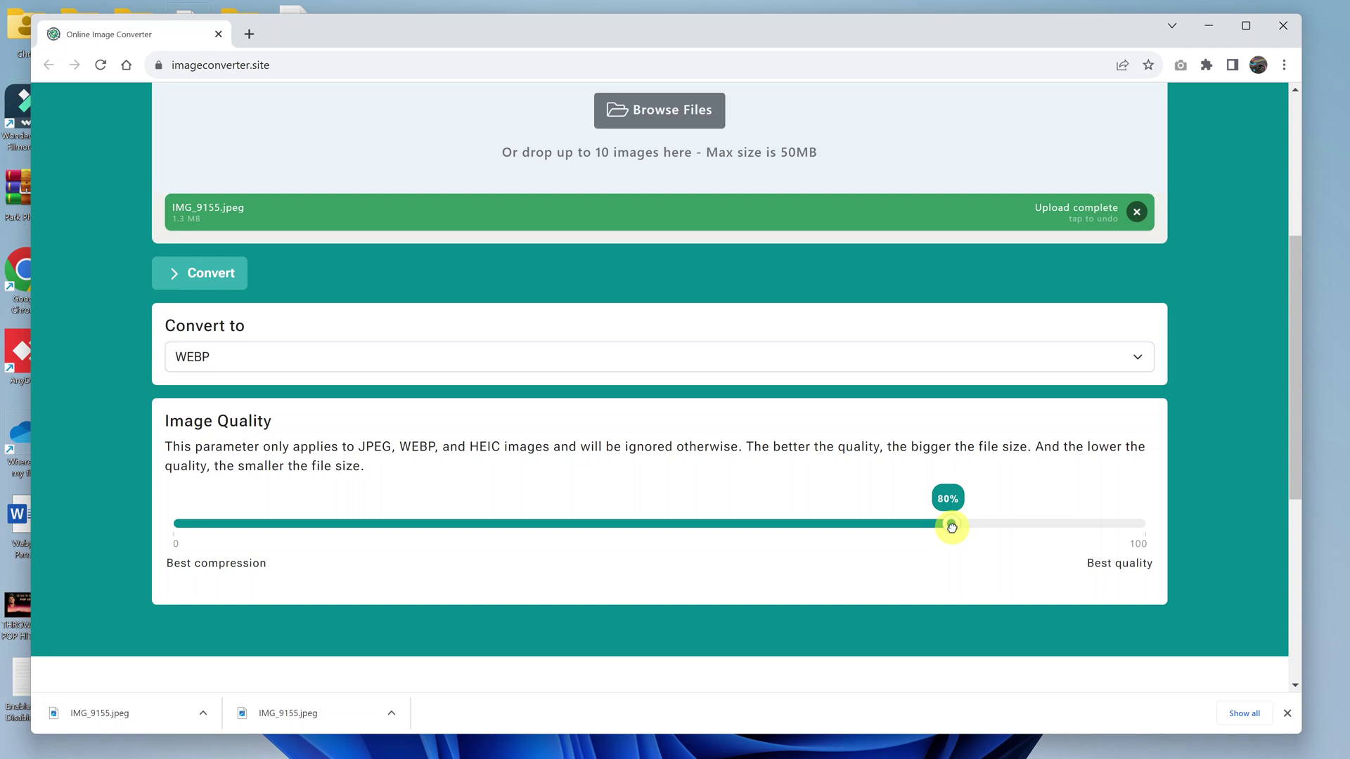
pyautogui.moveTo(951, 526); pyautogui.dragTo(782, 526)
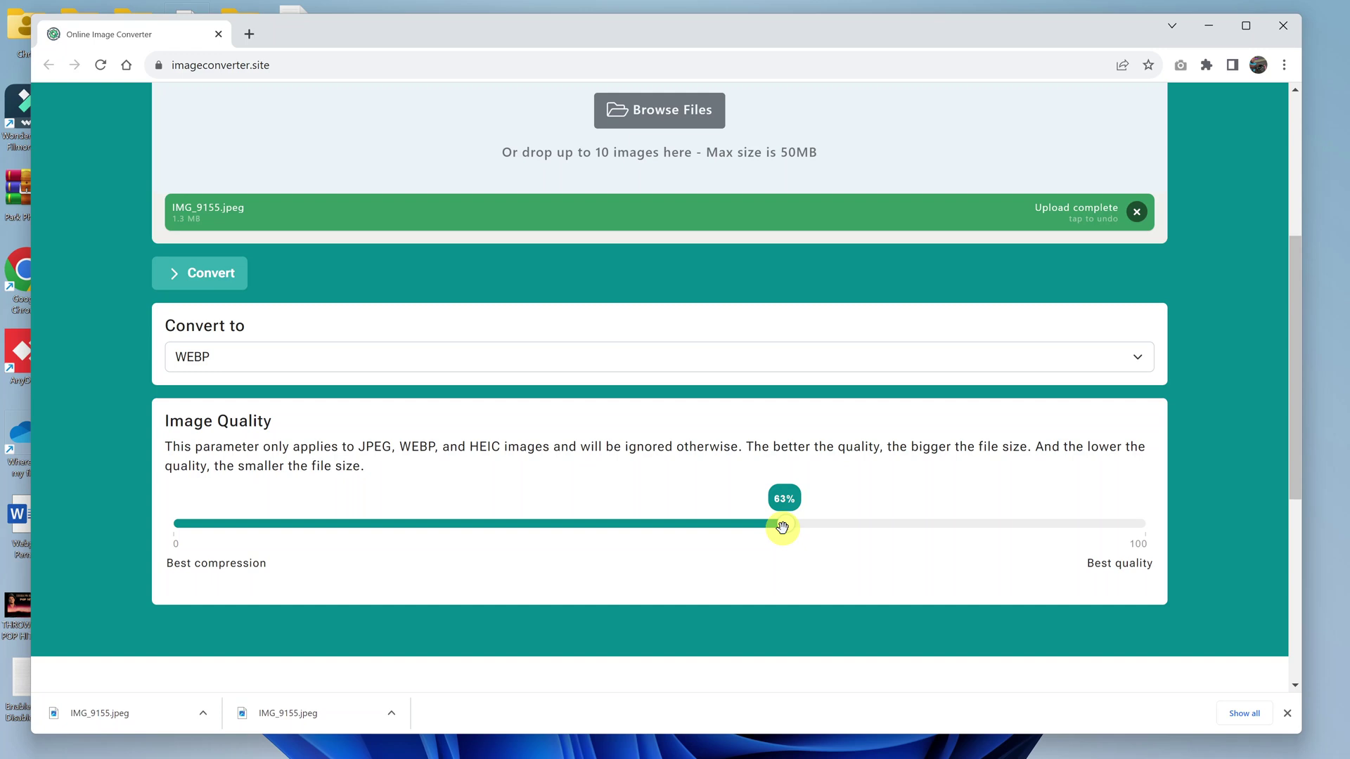
pyautogui.moveTo(781, 526); pyautogui.dragTo(1198, 523)
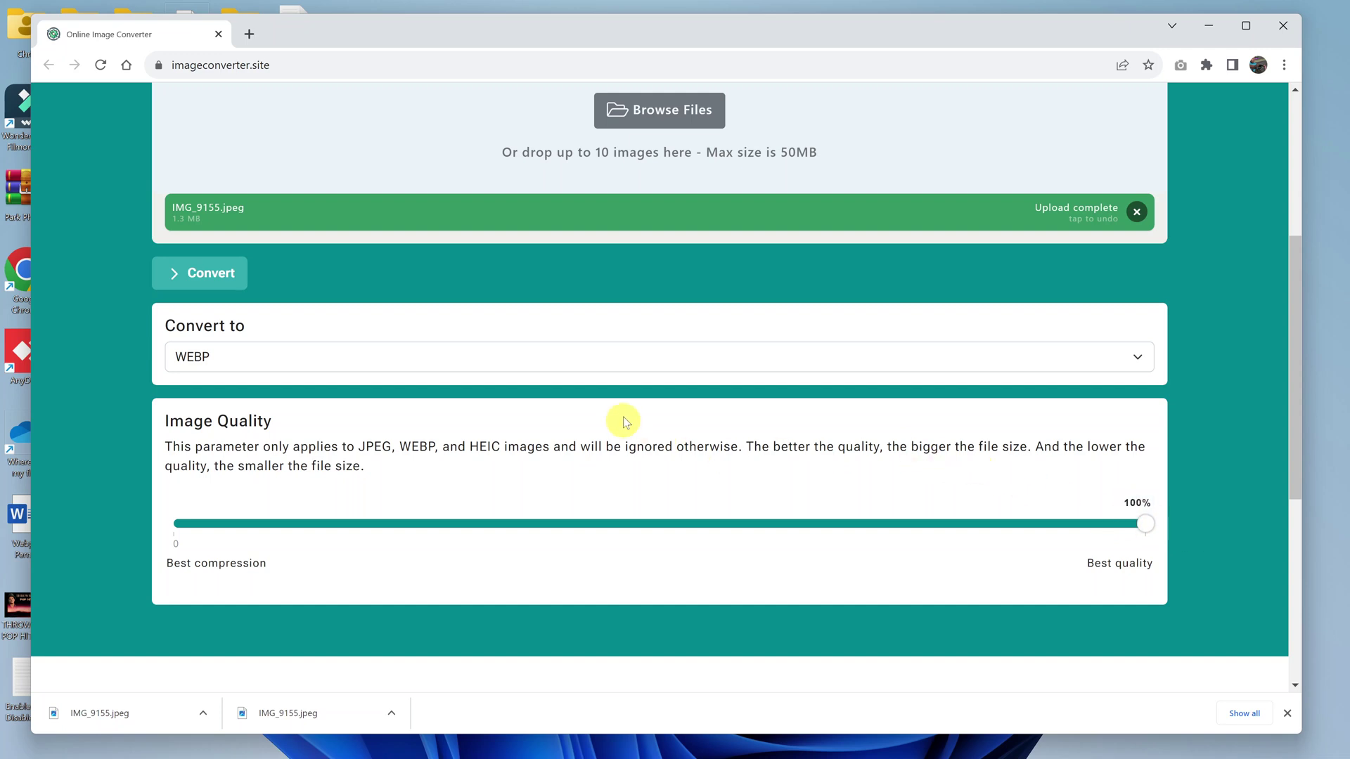
# Step: Convert the photo and save IMG_9155.webp (1.67 MiB) in Desktop > Images
pyautogui.click(226, 278)
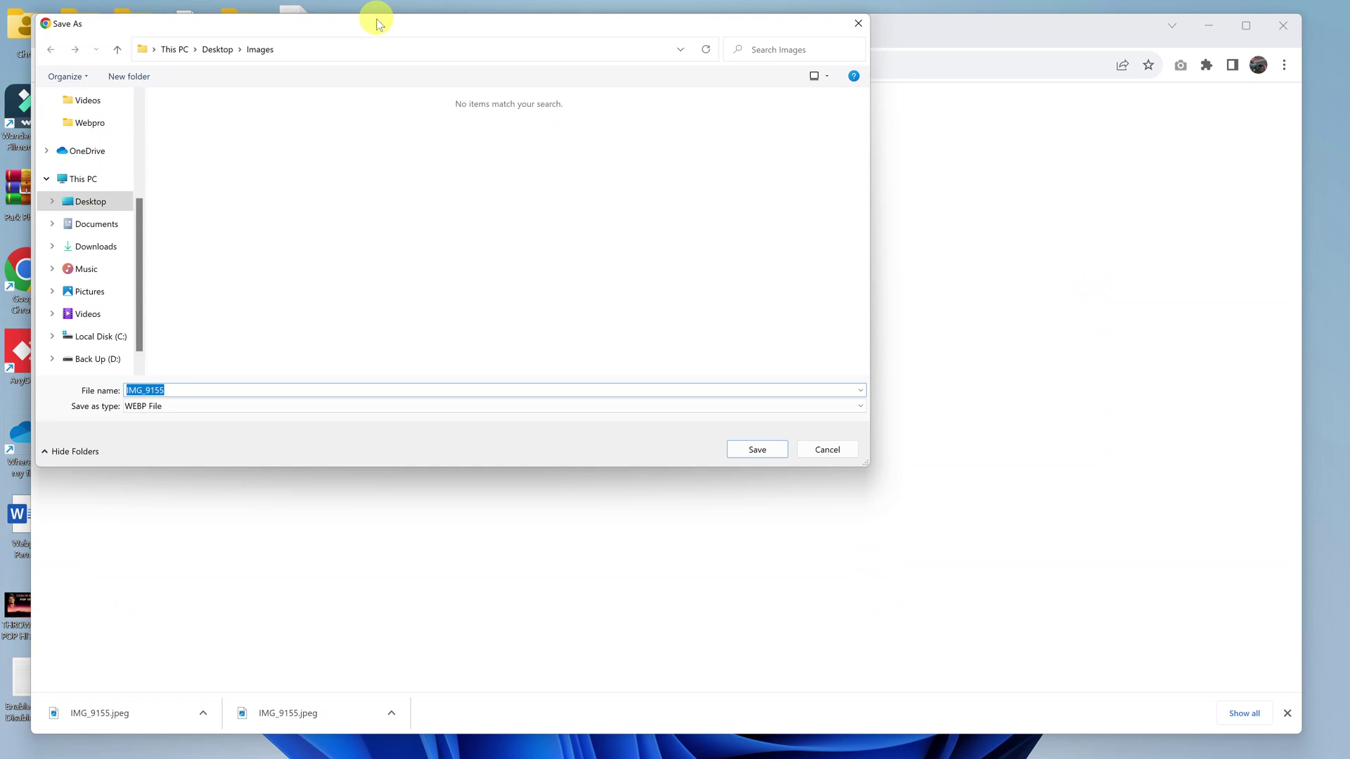
pyautogui.moveTo(378, 27); pyautogui.dragTo(464, 132)
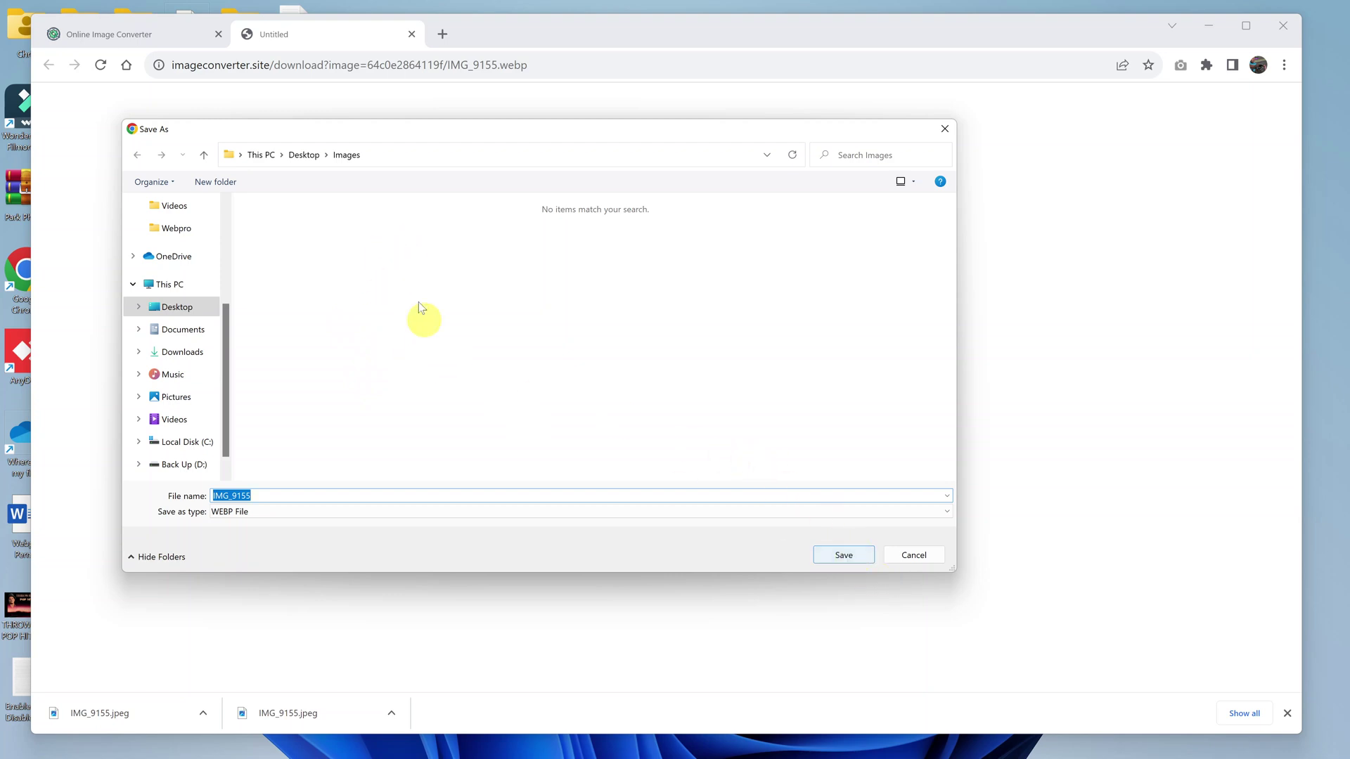
pyautogui.click(298, 156)
pyautogui.doubleClick(444, 242)
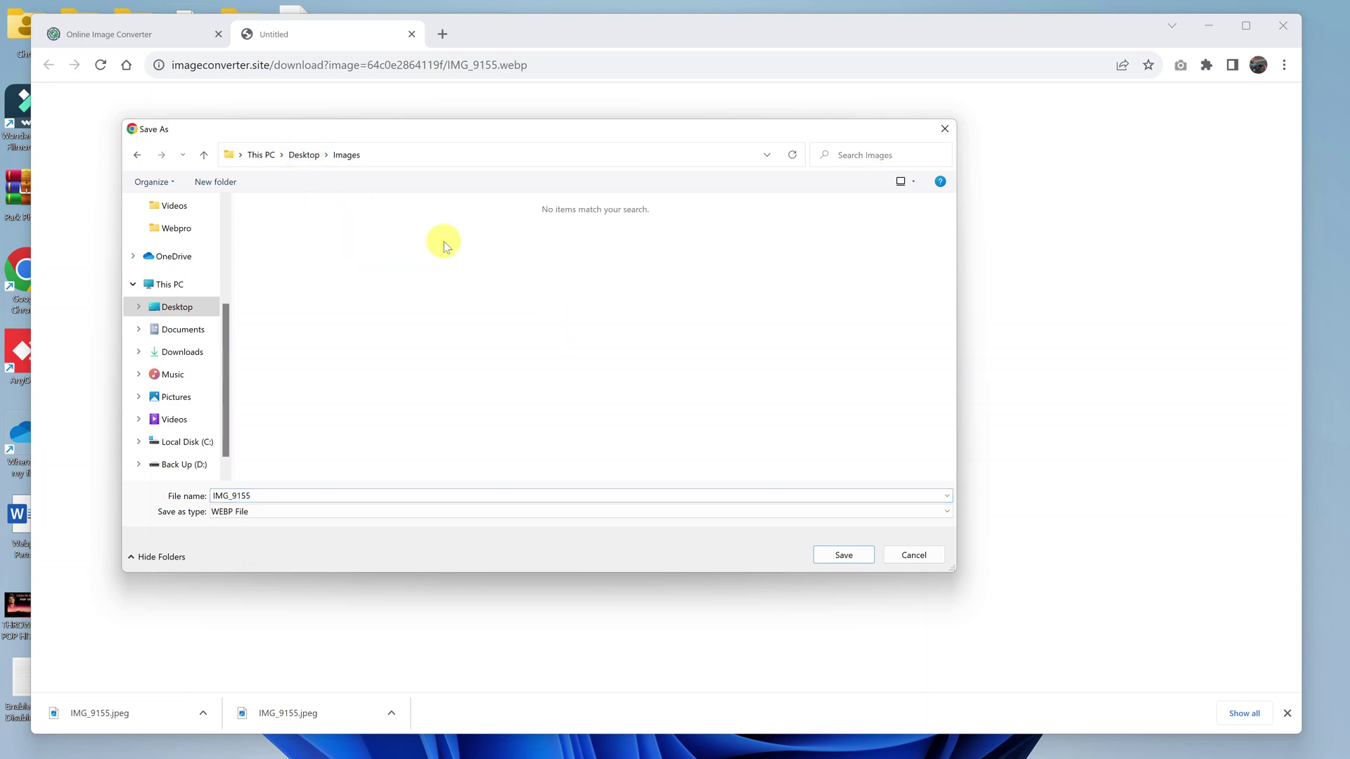
pyautogui.click(846, 555)
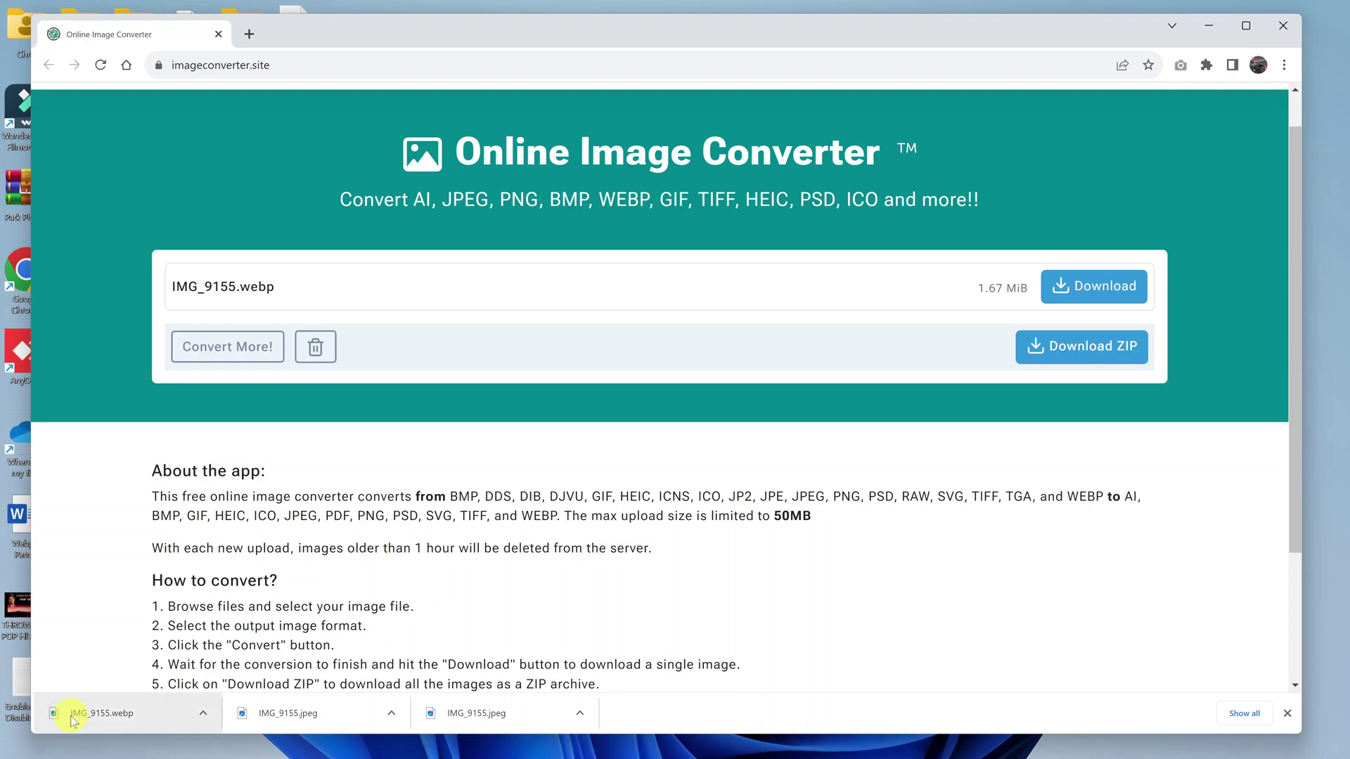
# Step: Compare the 1.67 MB WEBP copy with the 1.27 MB original JPEG in the Images folder
pyautogui.click(1209, 25)
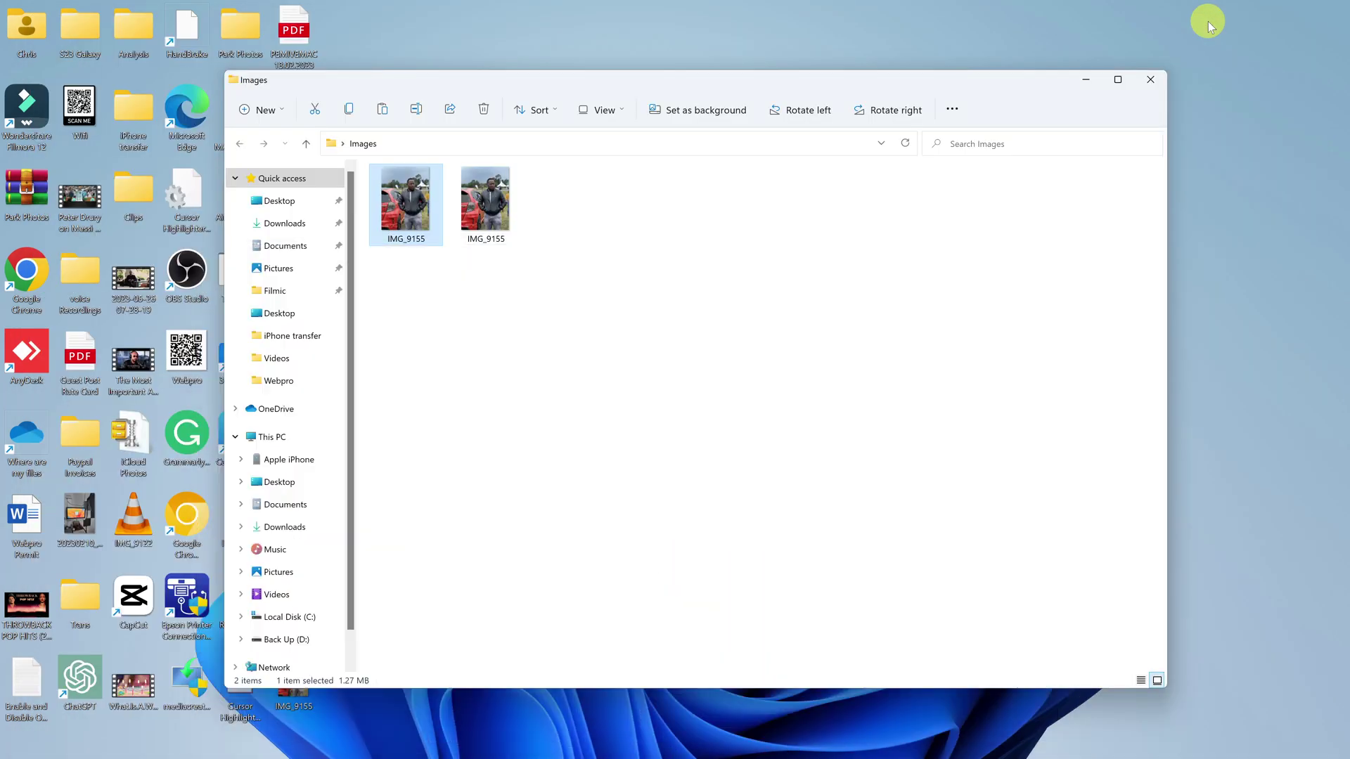
pyautogui.click(564, 395)
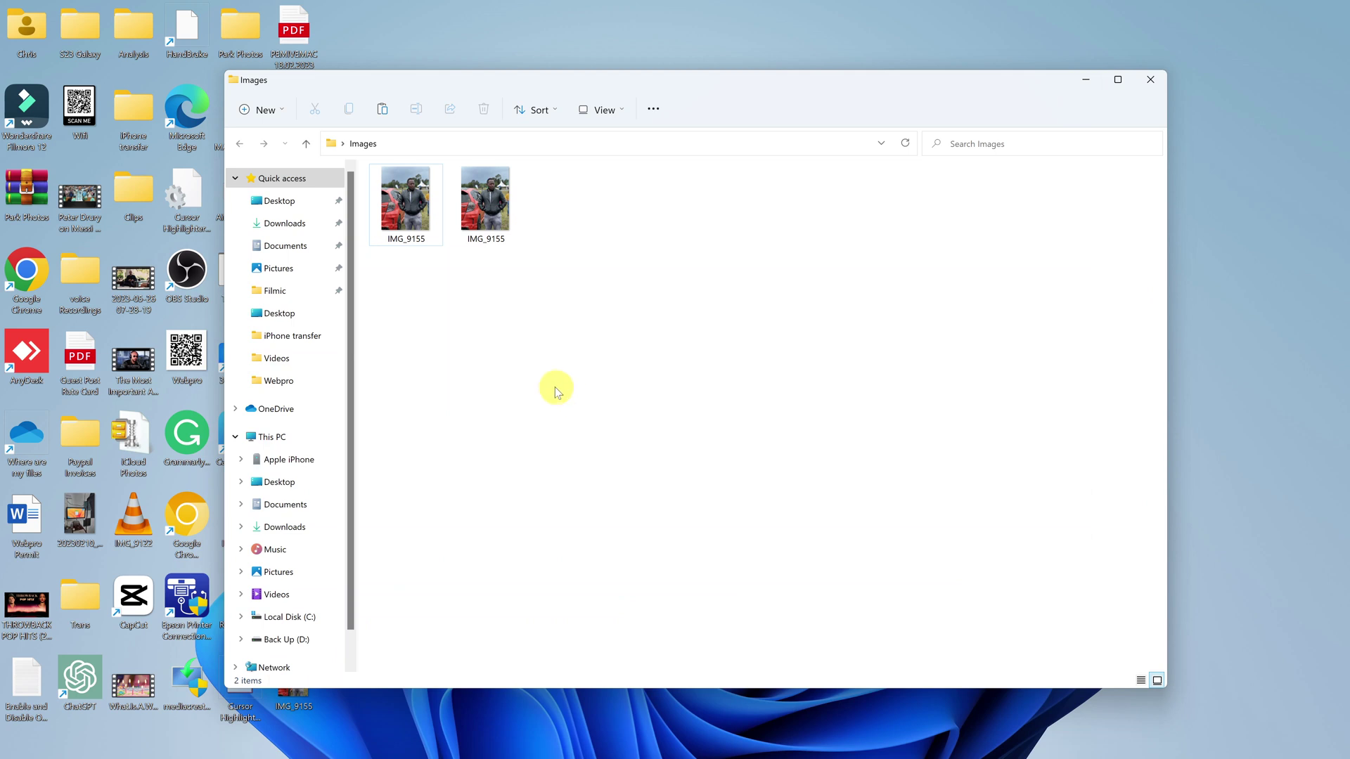
pyautogui.click(480, 196)
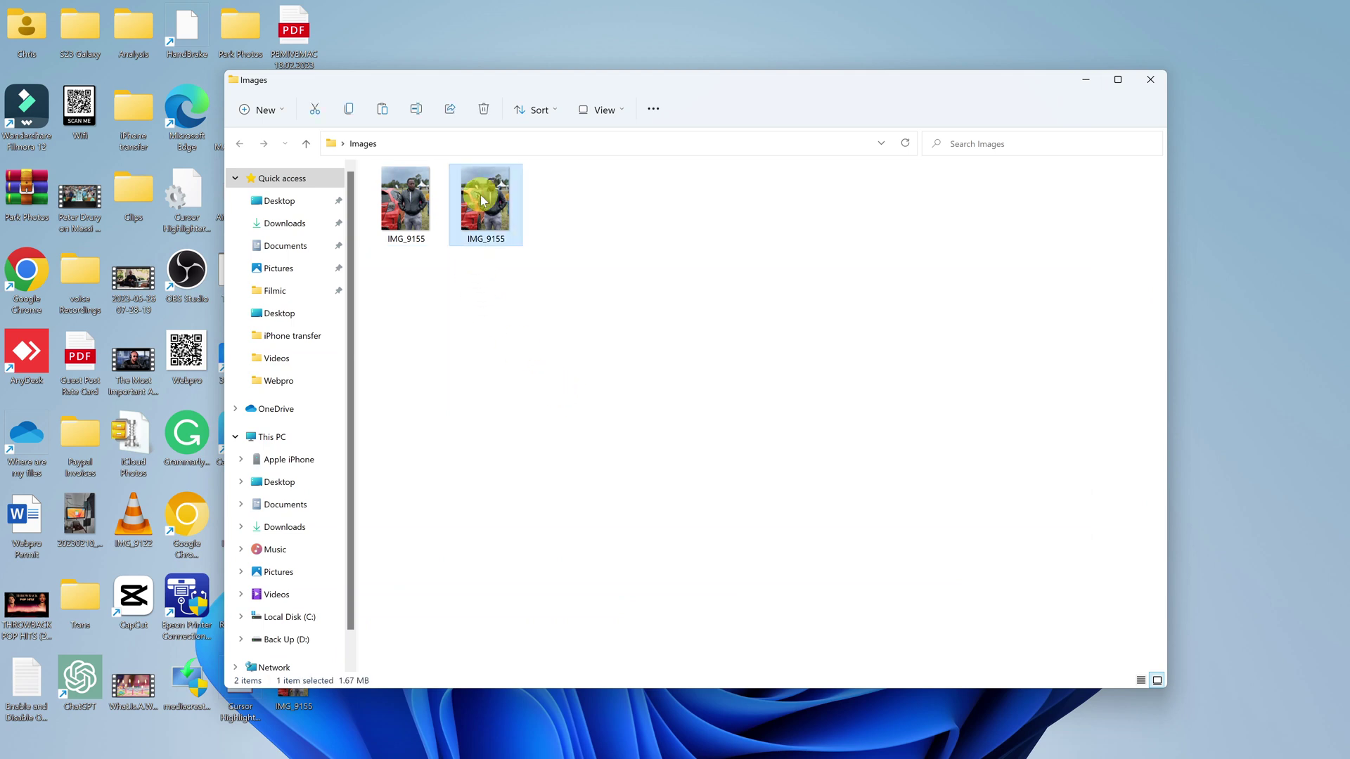
pyautogui.click(608, 280)
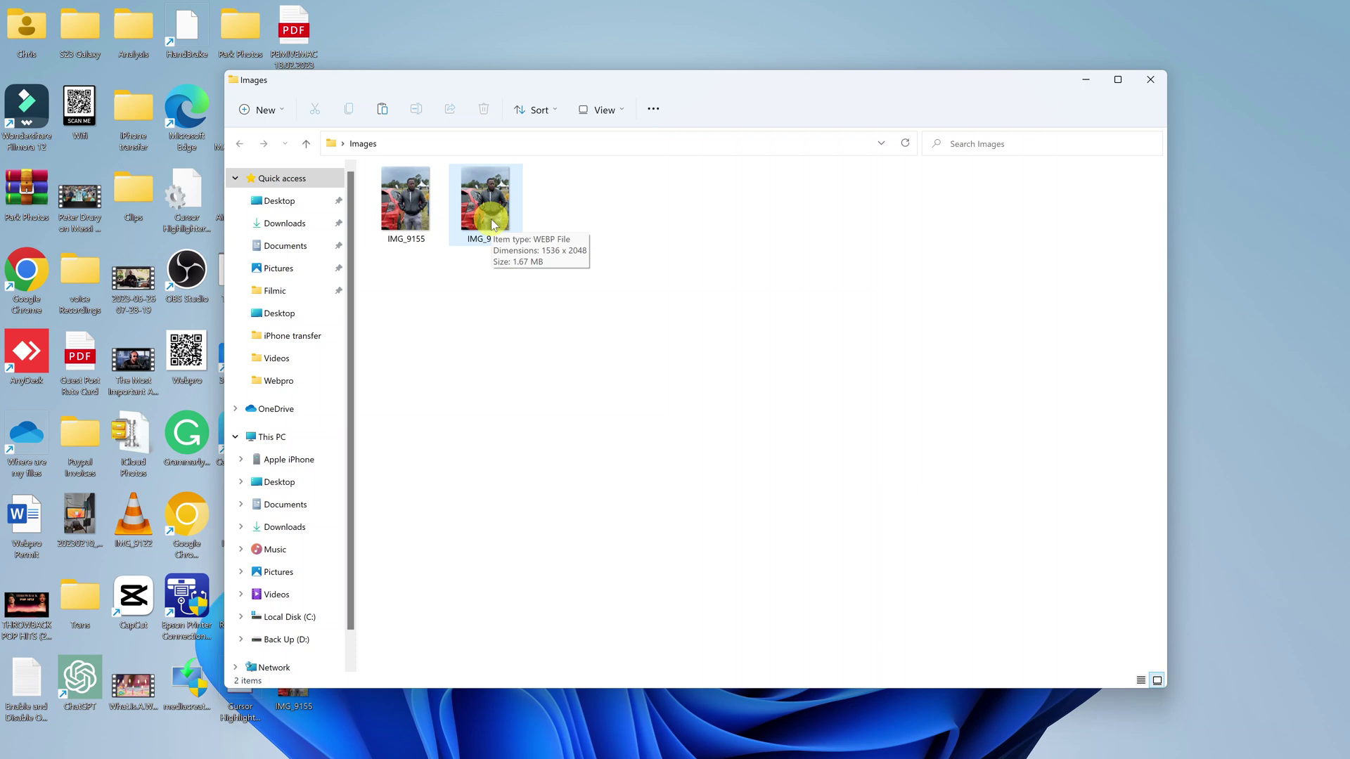
pyautogui.click(411, 218)
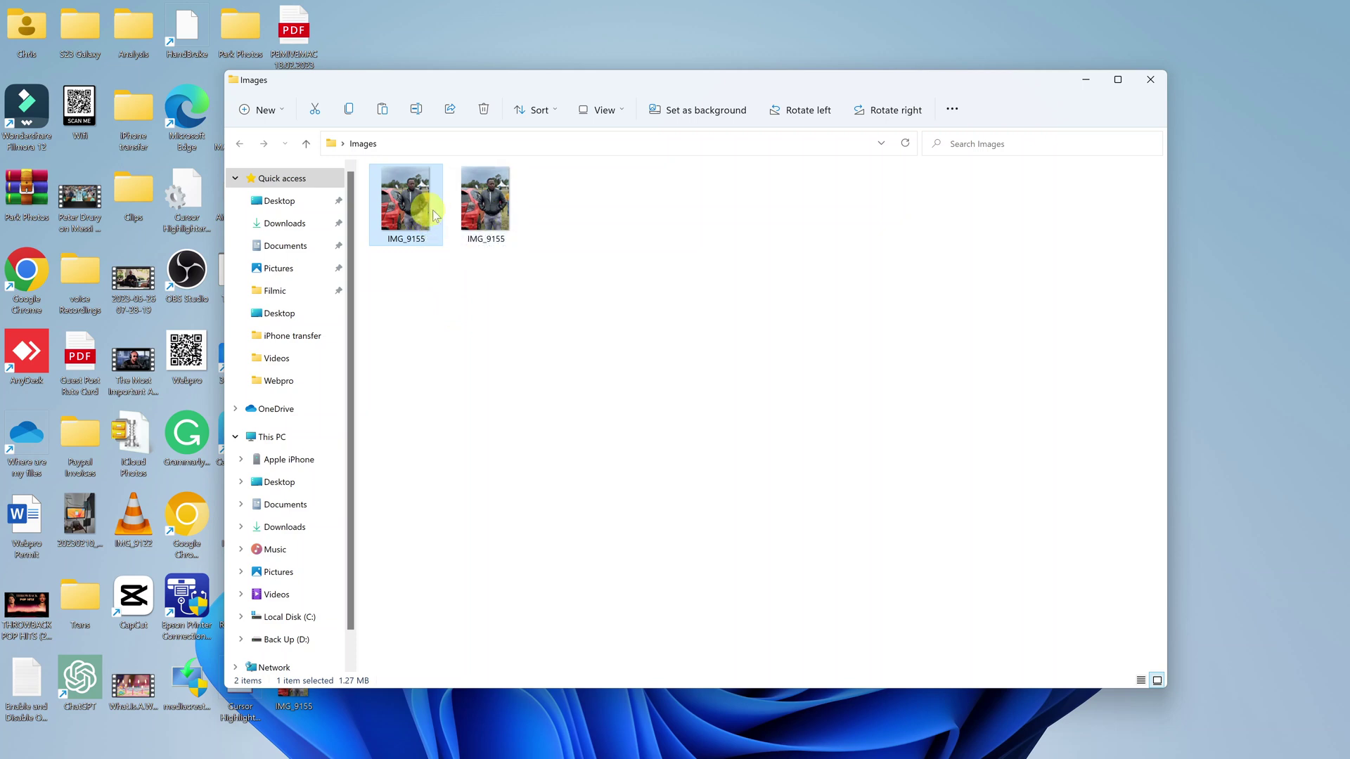
pyautogui.doubleClick(492, 210)
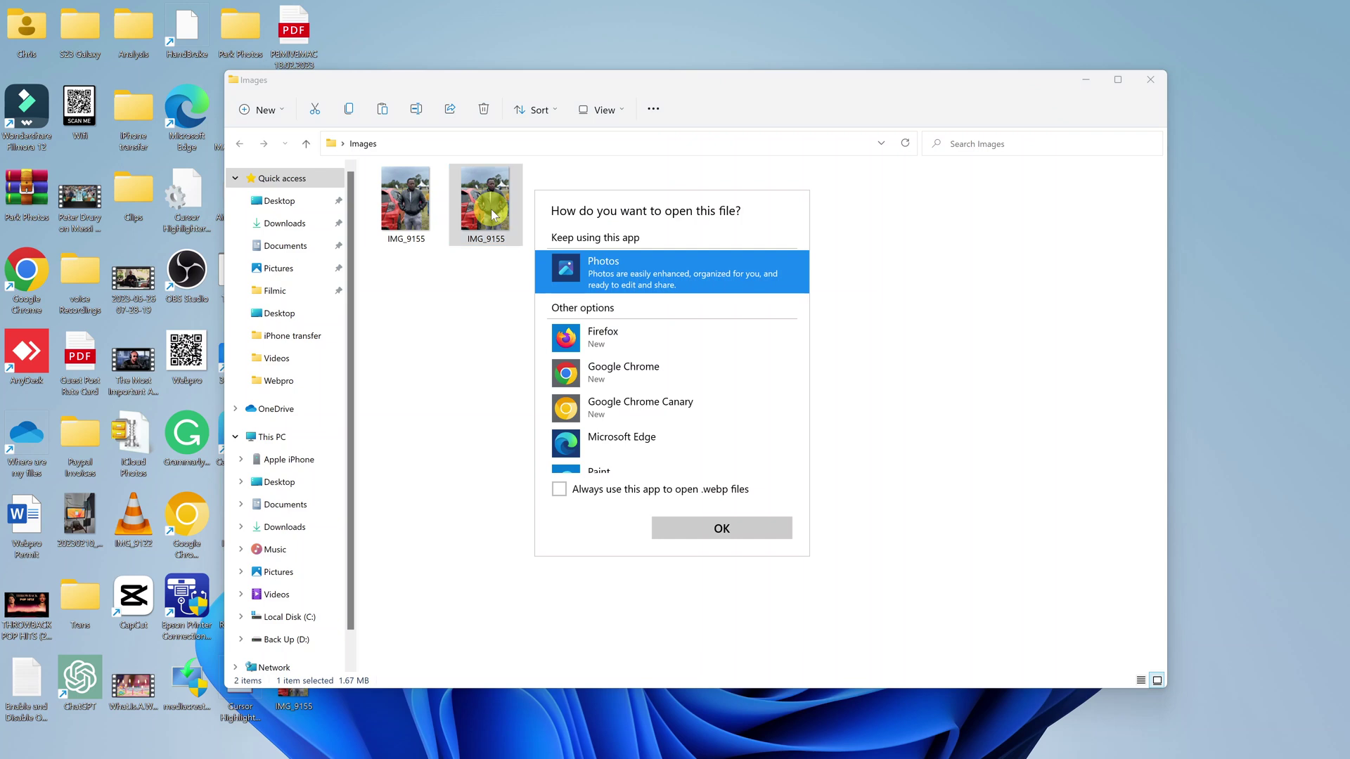
pyautogui.click(719, 531)
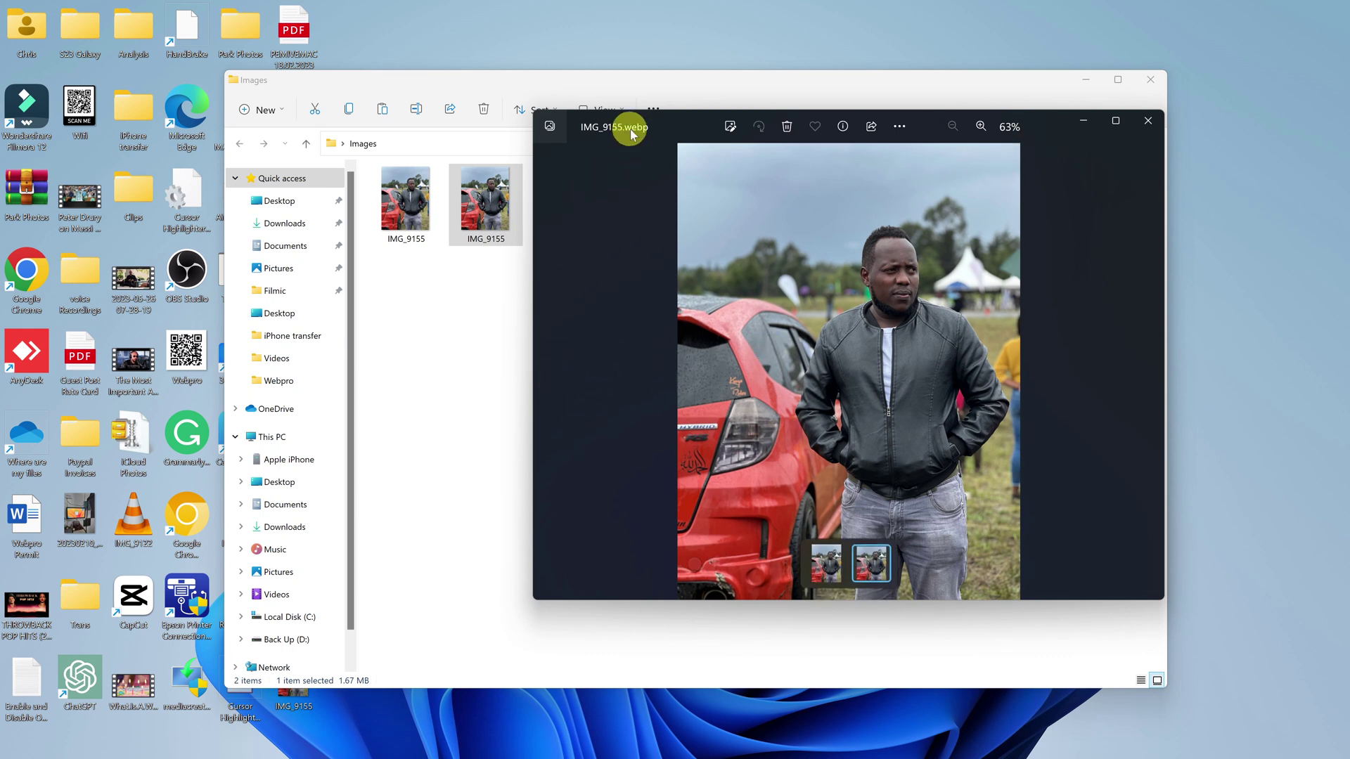
pyautogui.click(540, 370)
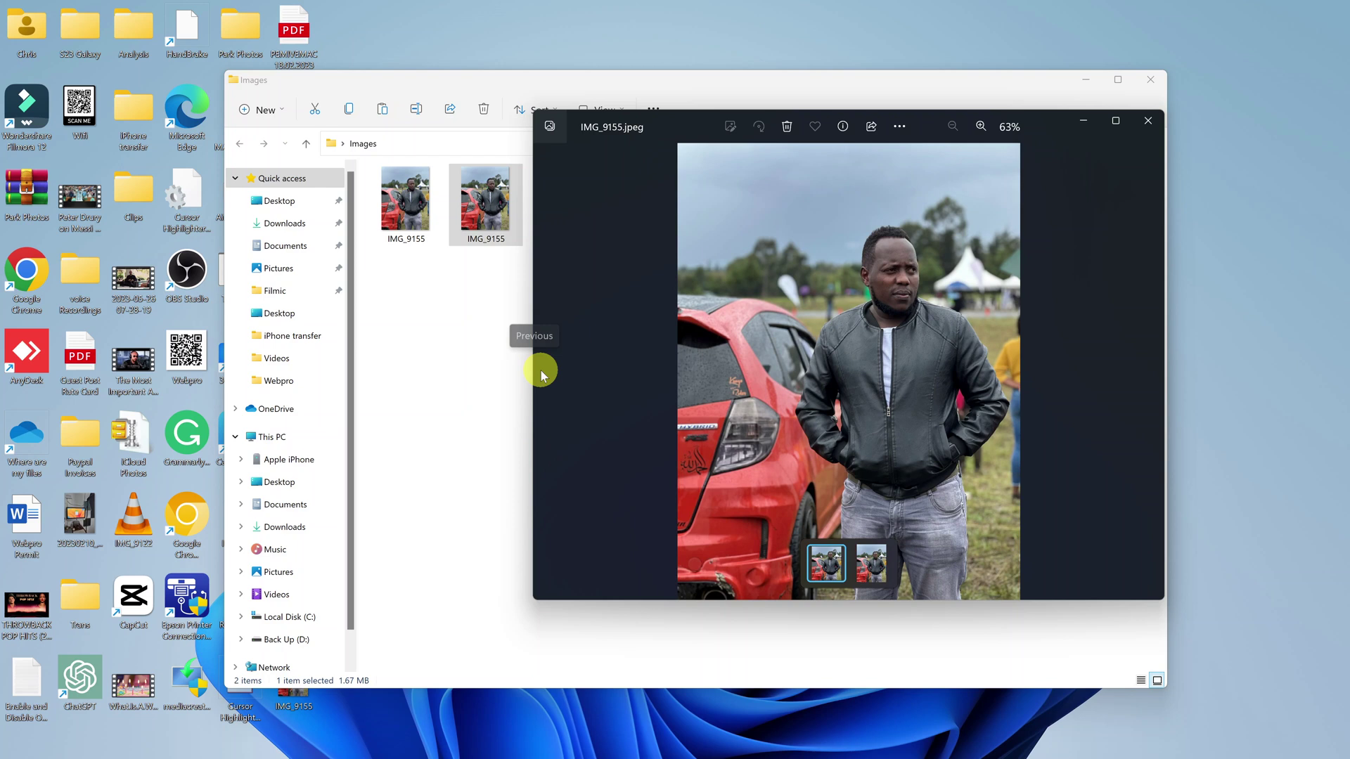
pyautogui.click(1152, 370)
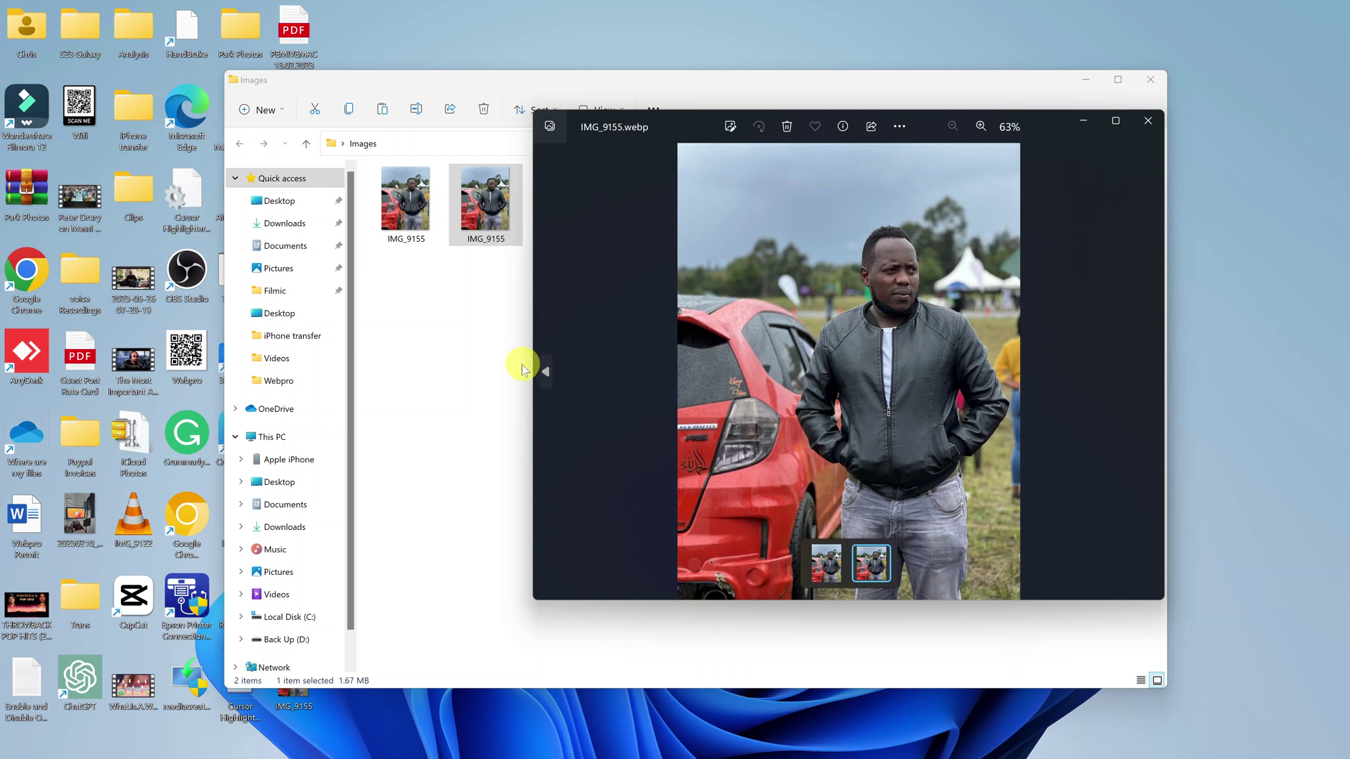
pyautogui.click(548, 370)
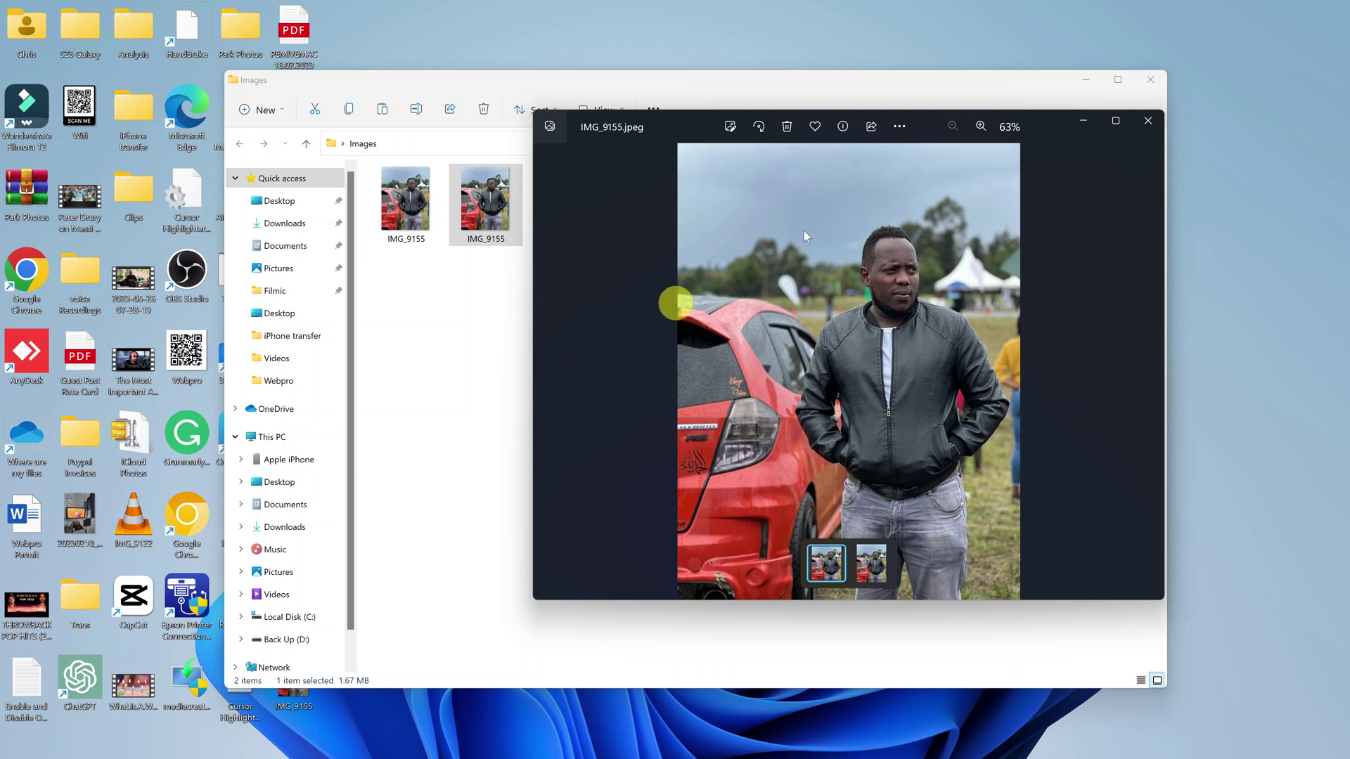
pyautogui.click(1148, 119)
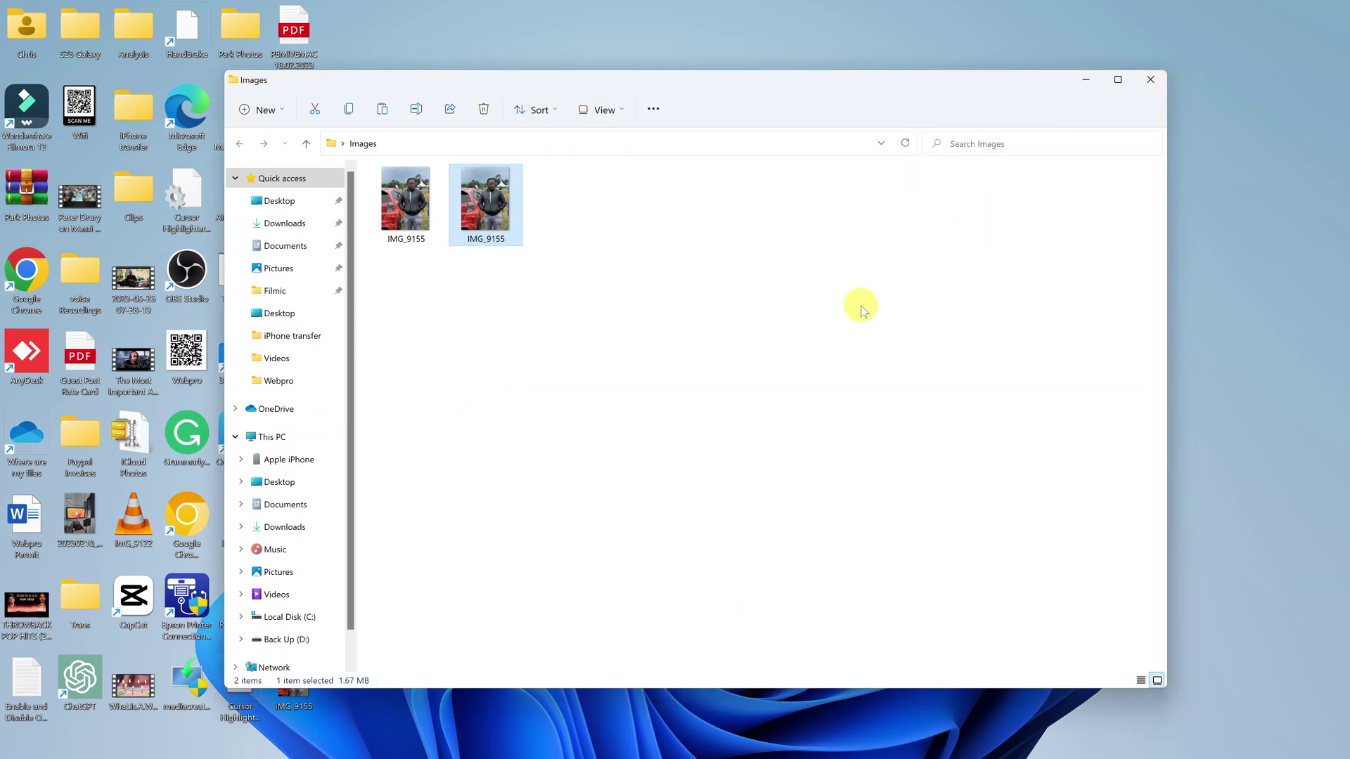
pyautogui.click(900, 282)
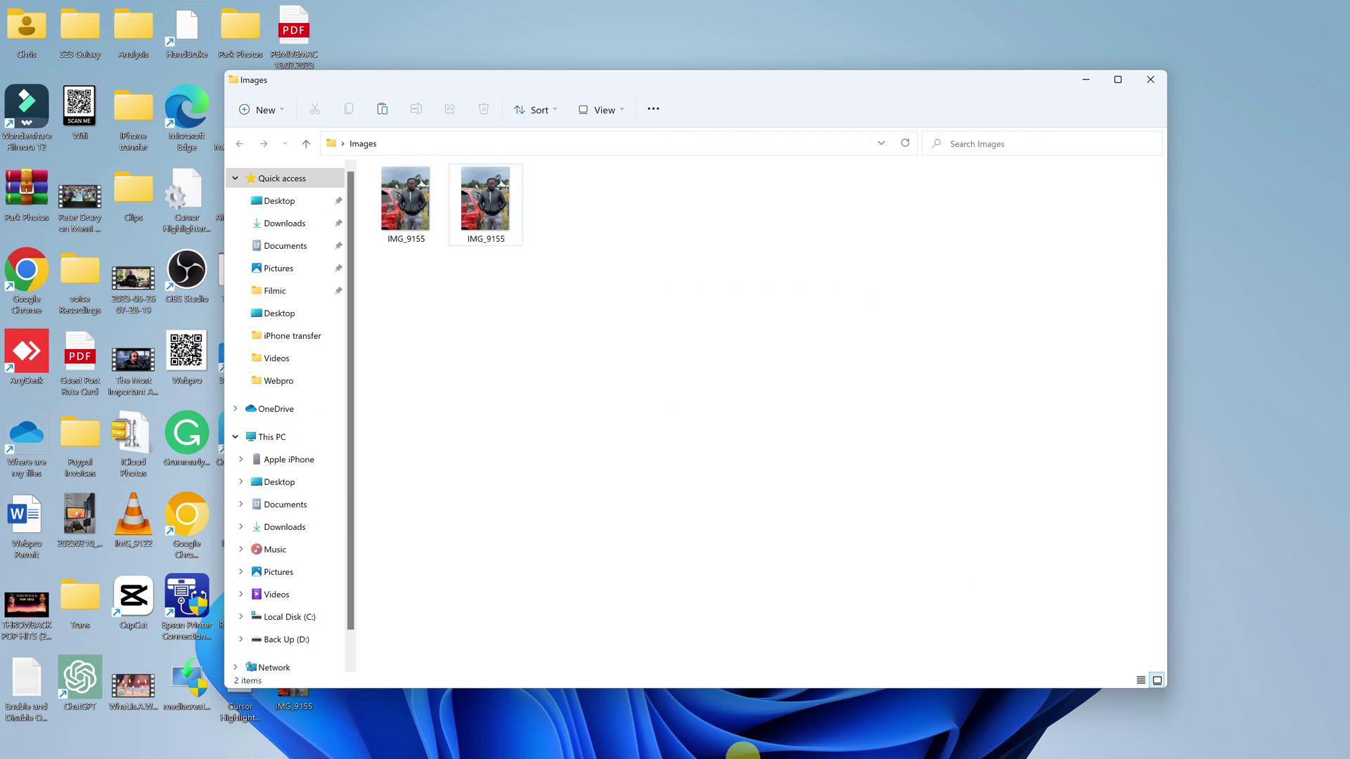